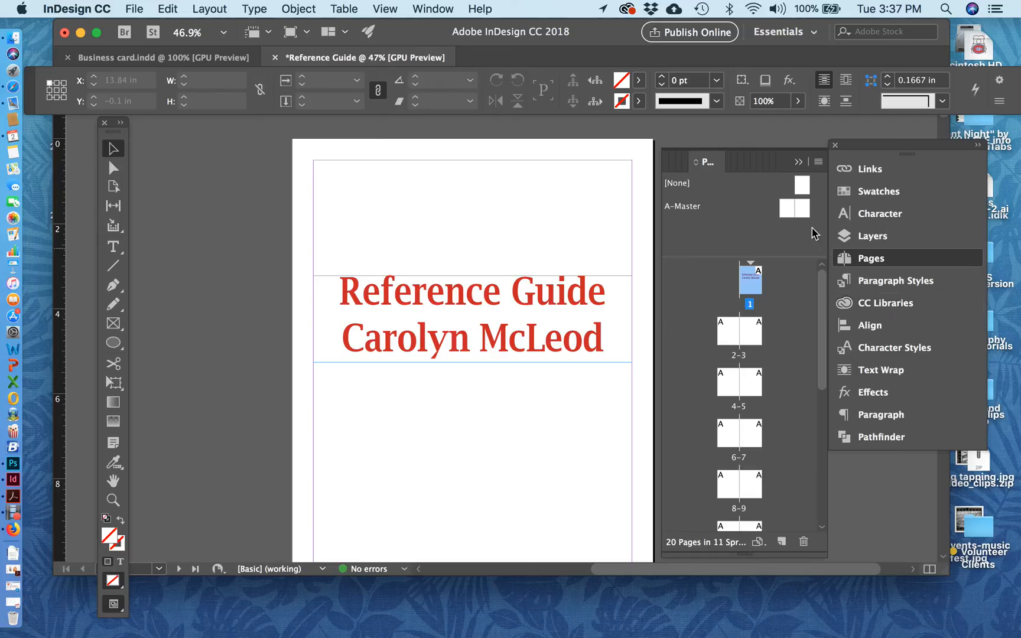
- Move the floating Tools palette closer to the document page
left_click(430, 9)
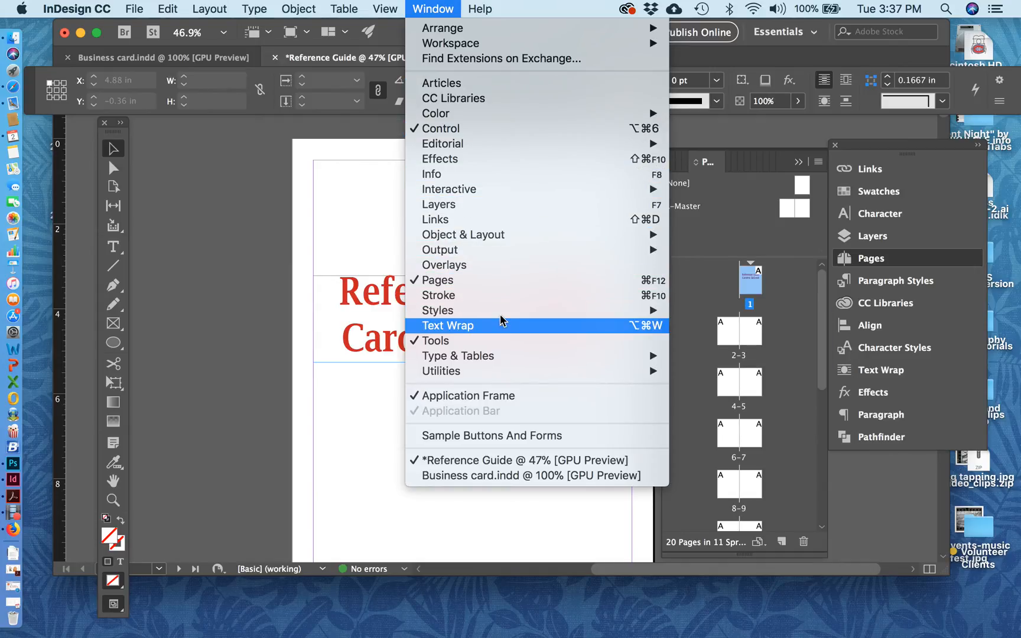
mouse_move(494, 114)
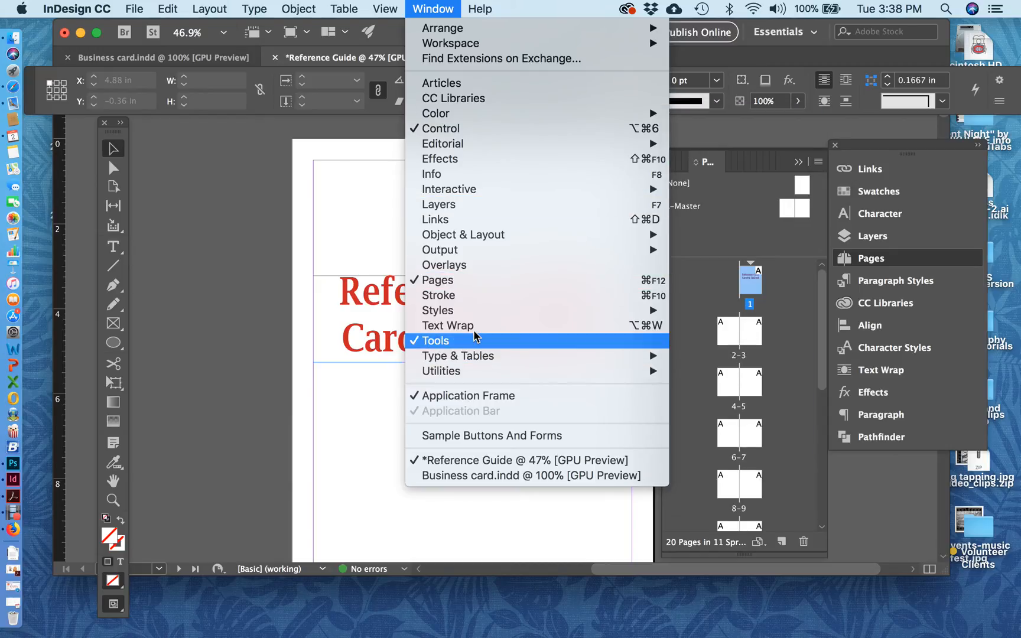
left_click(195, 143)
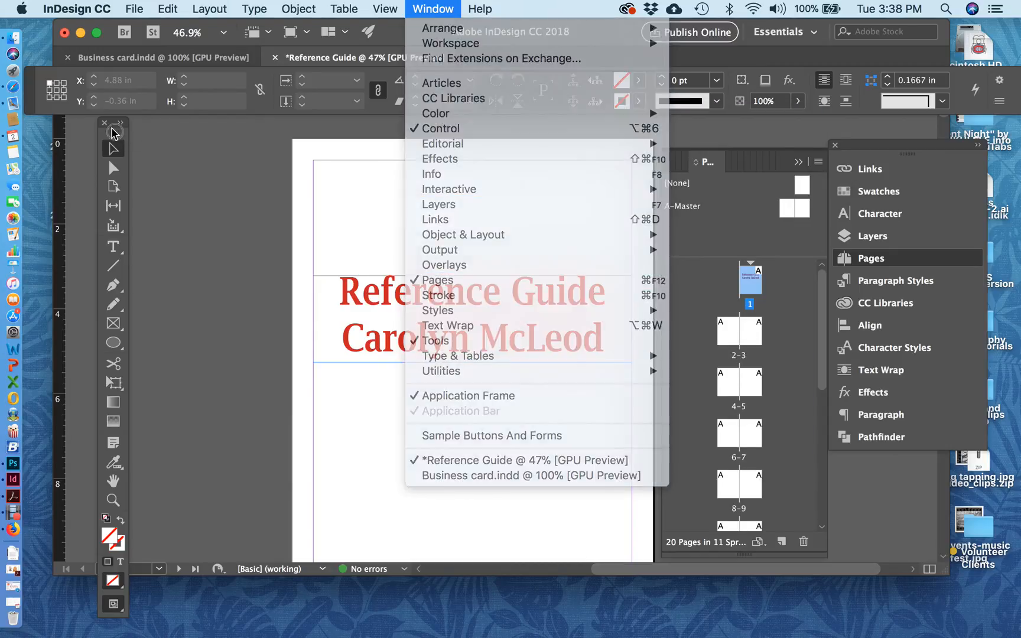
left_click_drag(111, 133, 222, 139)
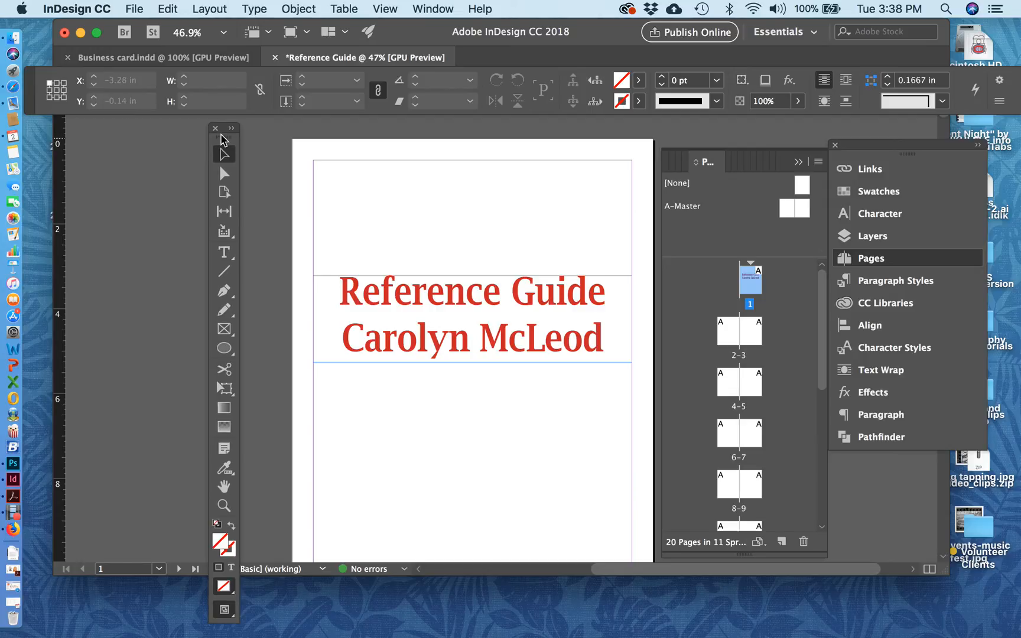
left_click(431, 8)
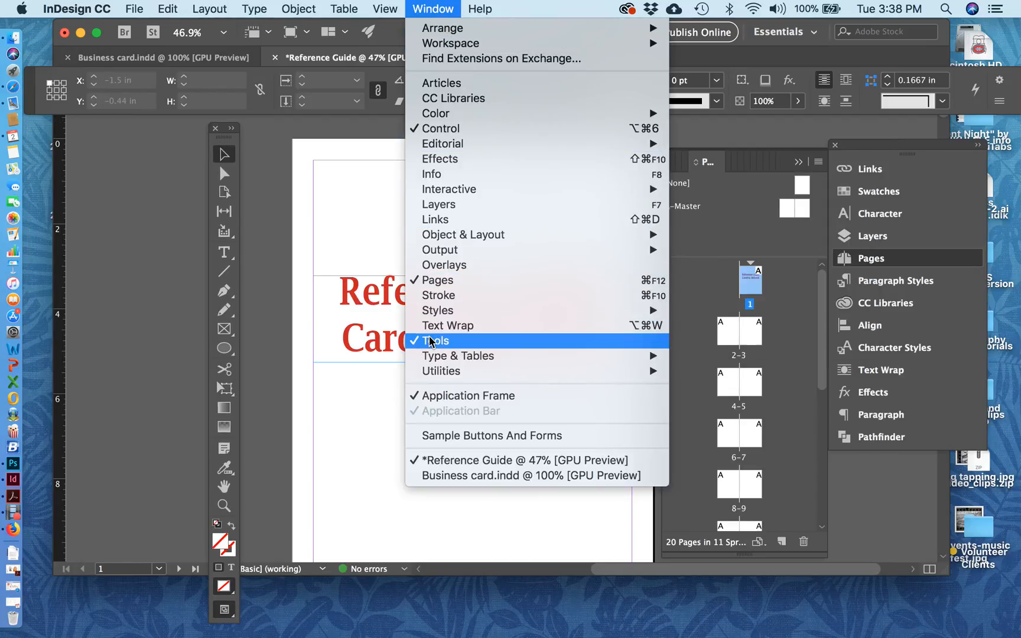
mouse_move(432, 351)
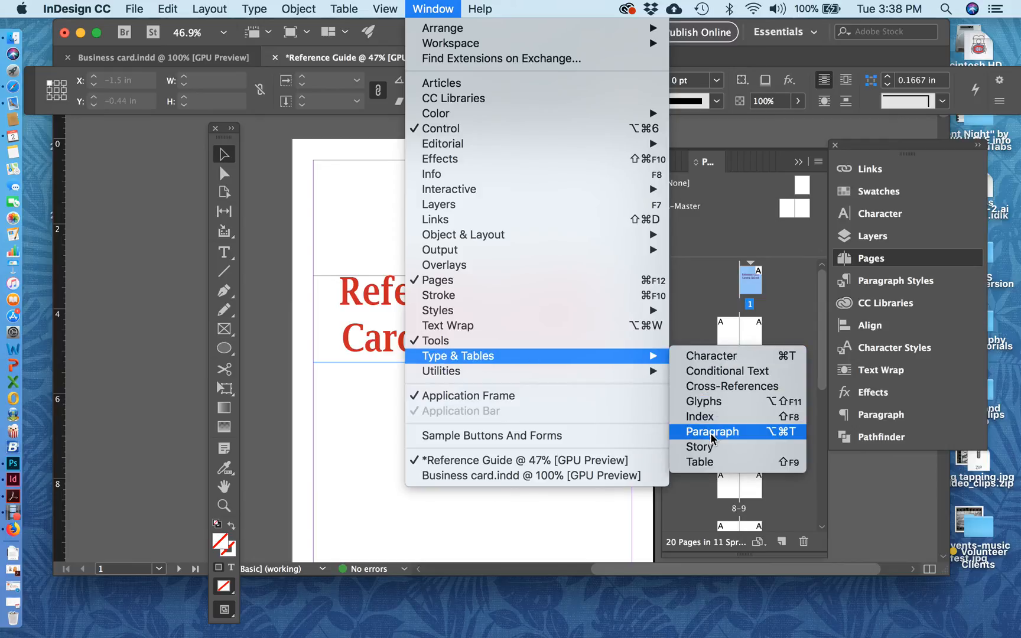
mouse_move(533, 353)
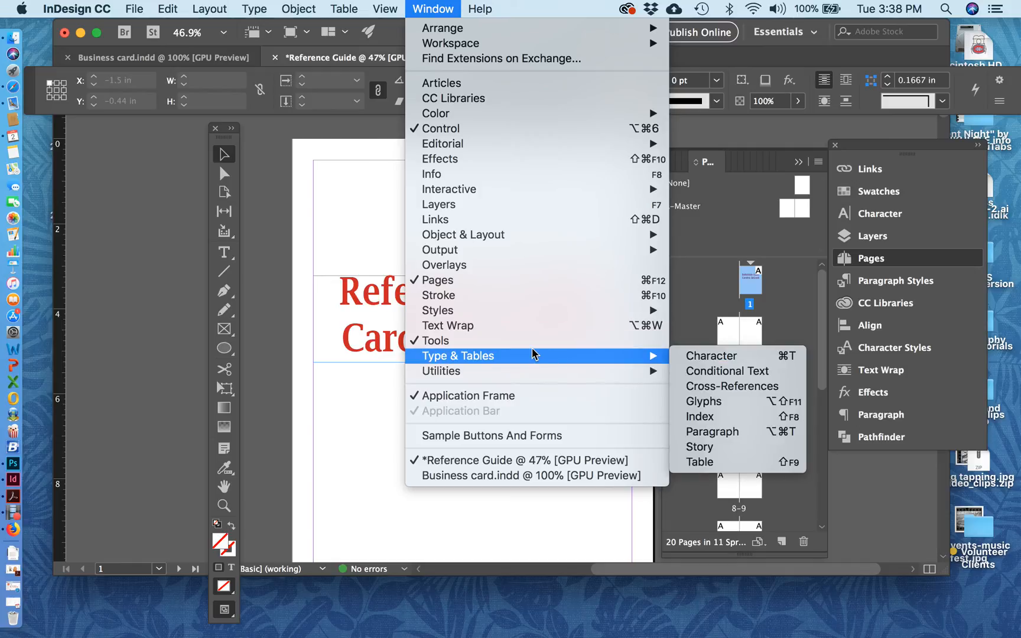
left_click(736, 55)
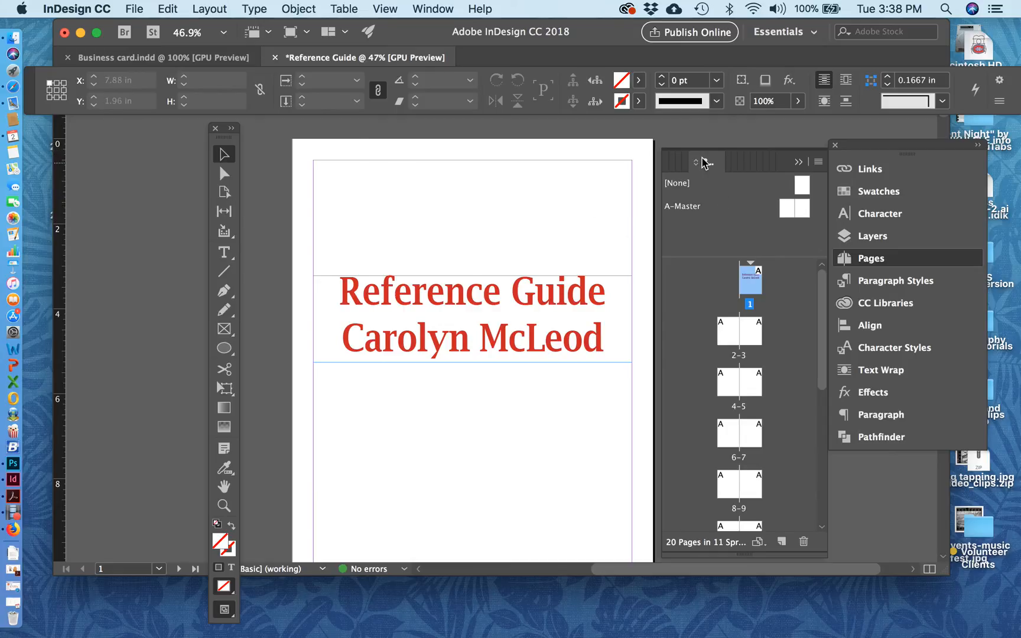
- Pull the Pages panel out of its collapsed group so it floats on its own beside the others
left_click_drag(698, 162, 575, 178)
left_click(819, 162)
left_click_drag(664, 161, 768, 139)
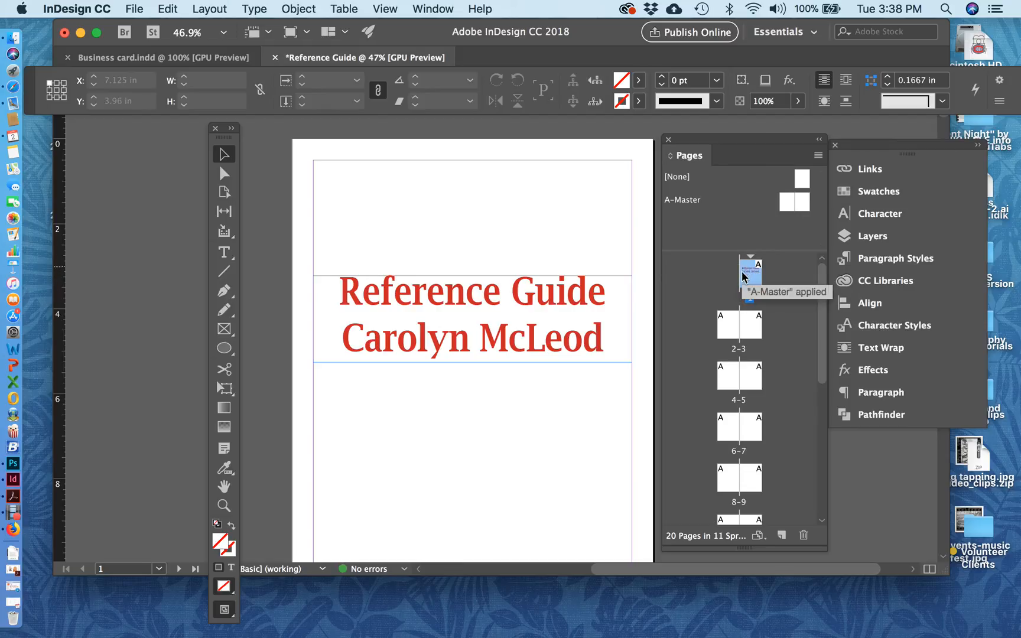
- Look through the document's pages, including pages 4 and 7, and open the left page of A-Master for editing
scroll(736, 351, "down", 10)
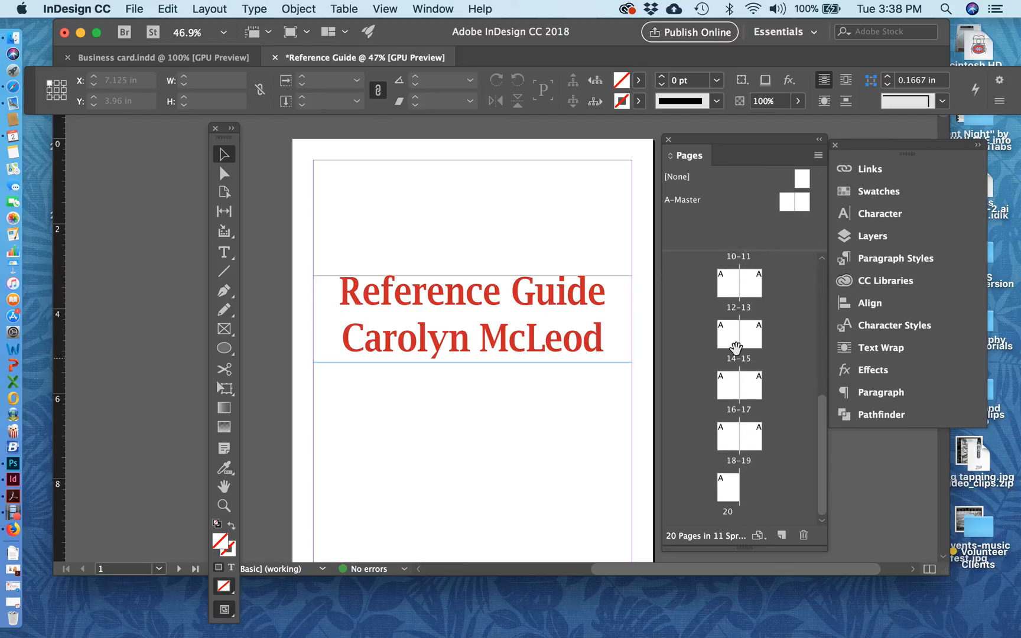
scroll(758, 380, "up", 10)
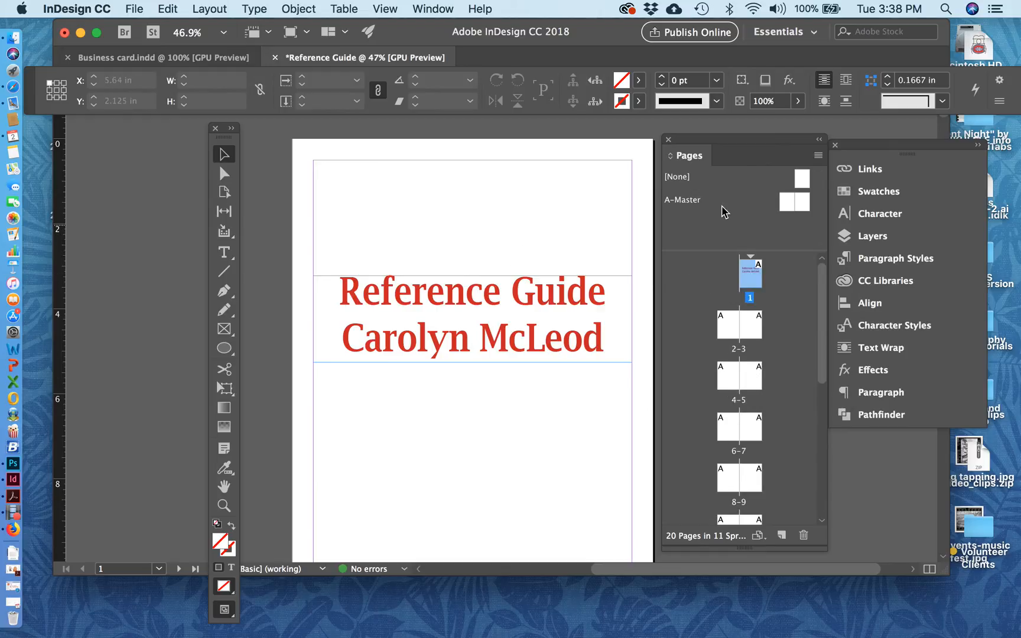
double_click(724, 373)
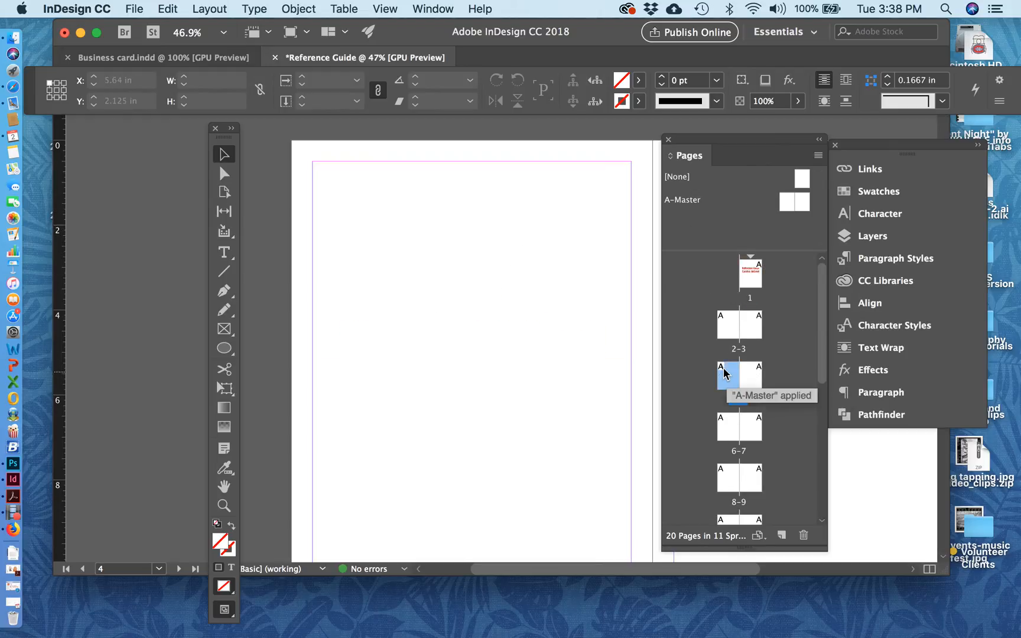
double_click(747, 427)
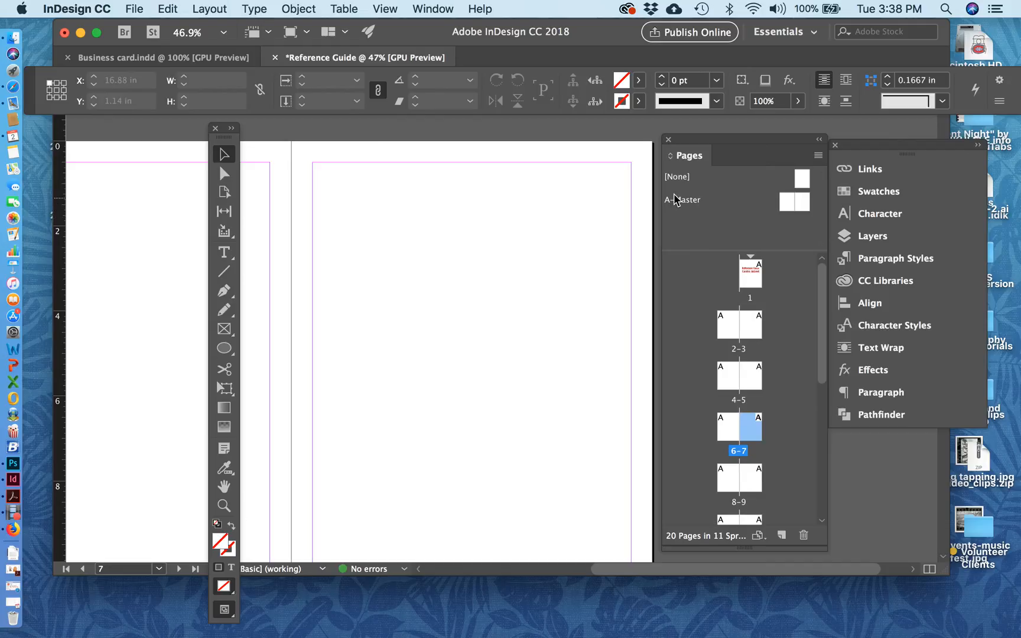
double_click(783, 201)
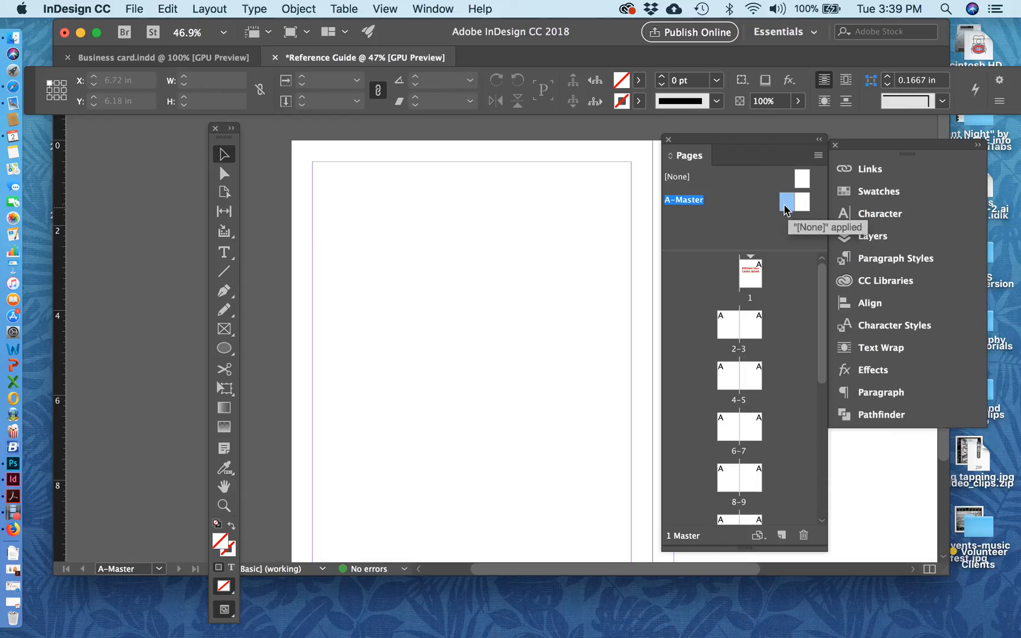
- Draw a text frame just below the bottom margin of the left master page, starting at the left margin
scroll(599, 338, "down", 4)
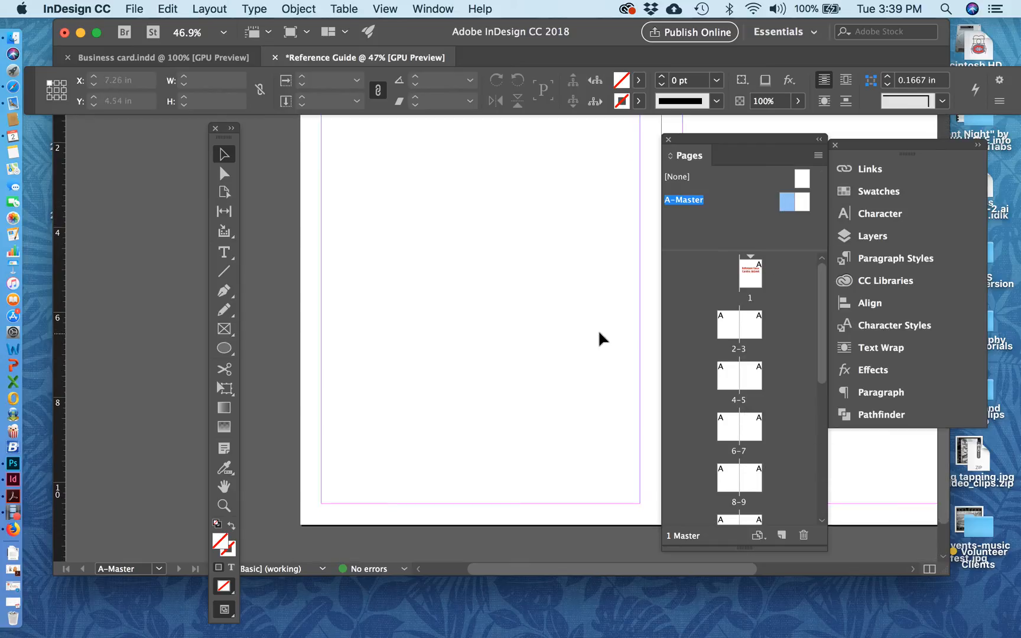
scroll(599, 333, "right", 1)
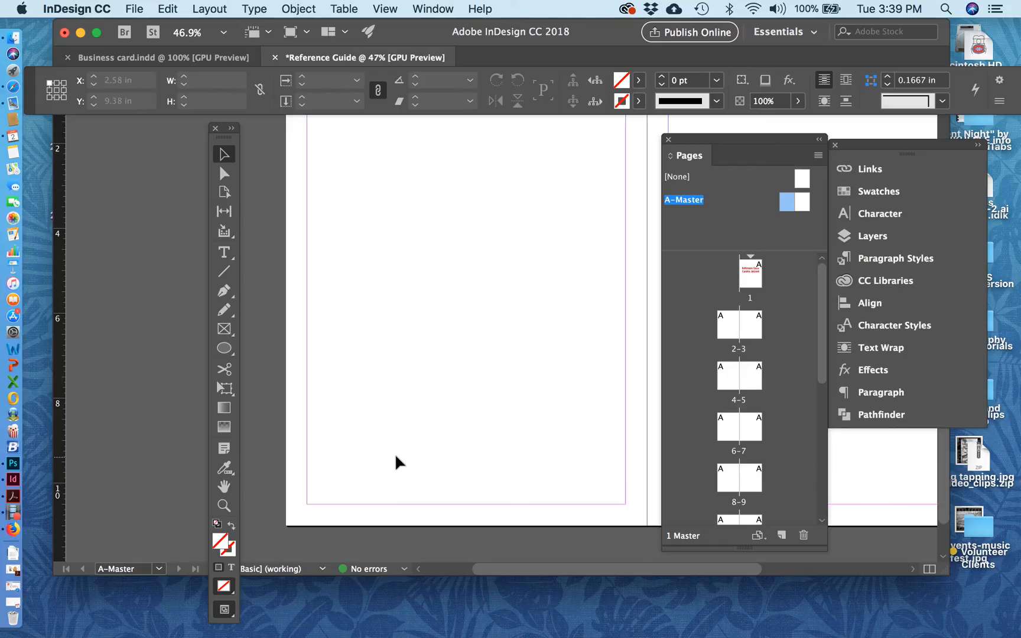
key("super+equal")
key("super+equal")
key("super+equal")
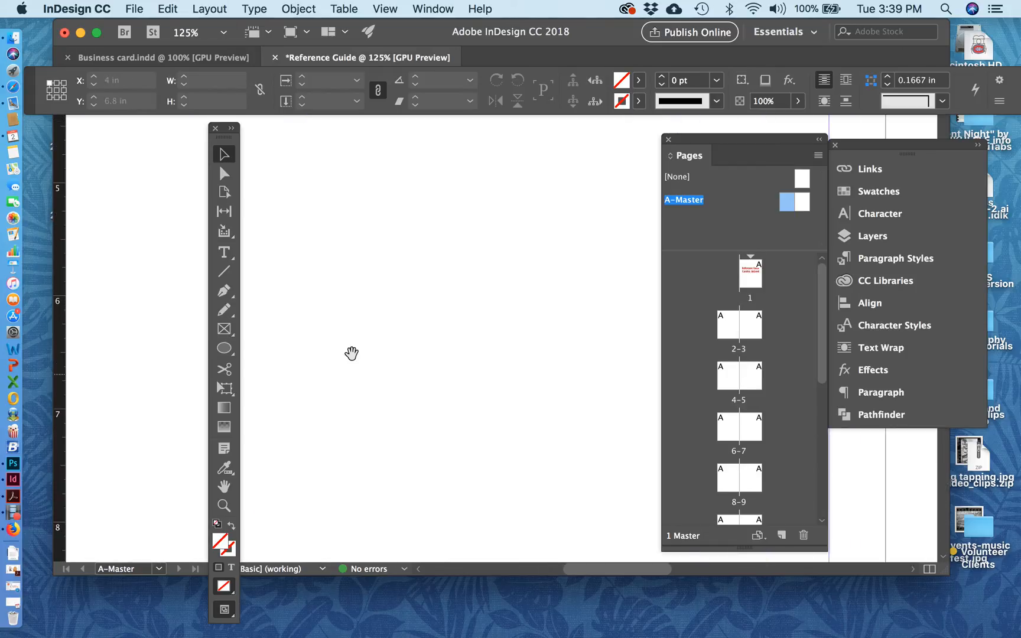
left_click_drag(337, 408, 468, 299)
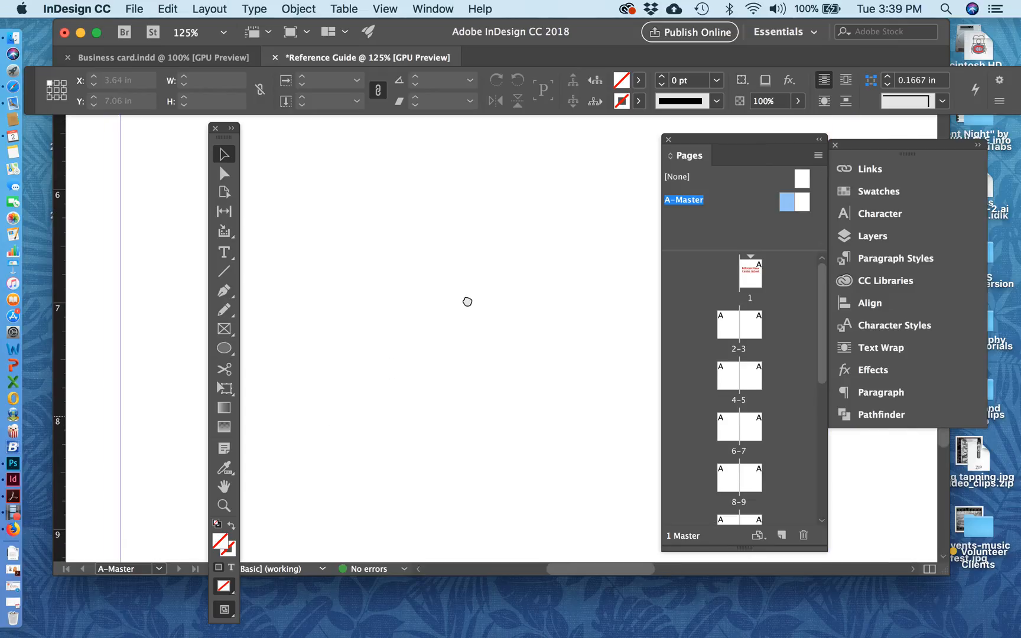
left_click_drag(355, 394, 486, 272)
left_click_drag(371, 452, 464, 284)
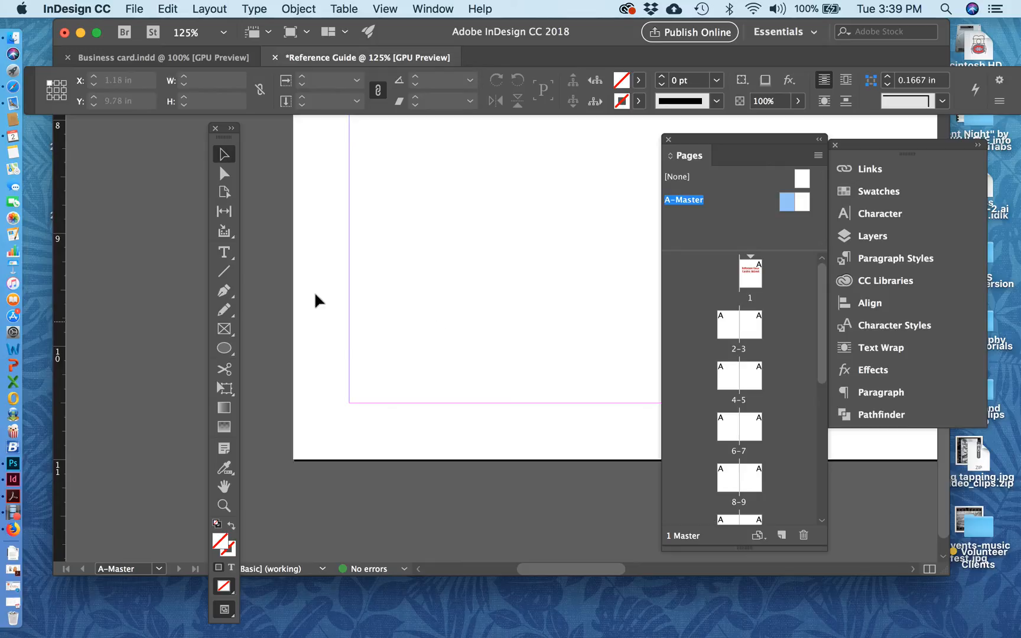
left_click(223, 254)
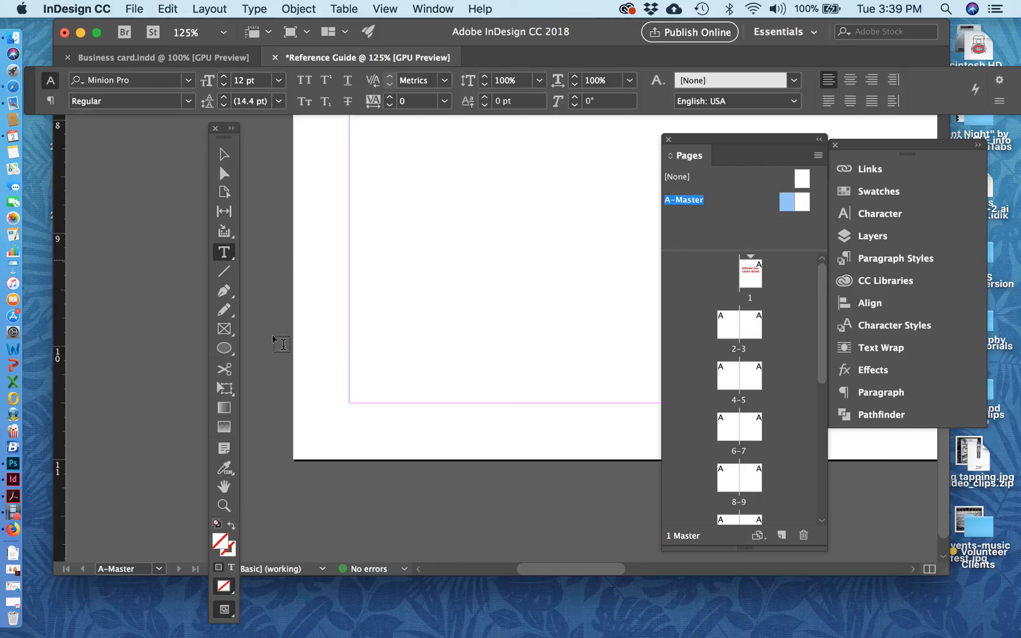
left_click_drag(349, 404, 635, 436)
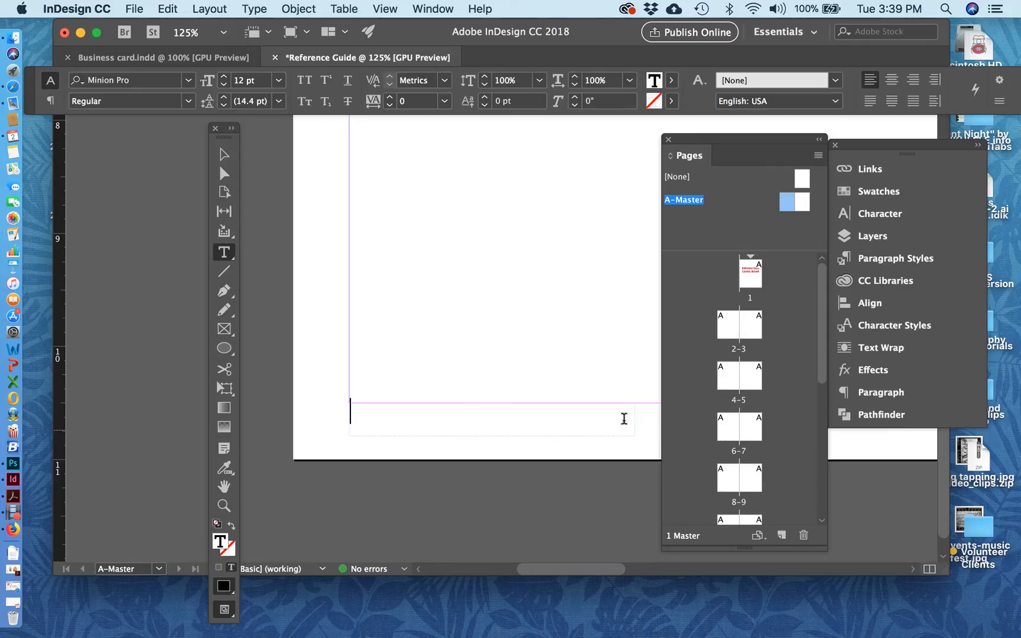
- Enter "X Reference Guide" in the left master page's footer frame and copy the whole line
type("X Refere")
key("BackSpace")
key("BackSpace")
type("ference ")
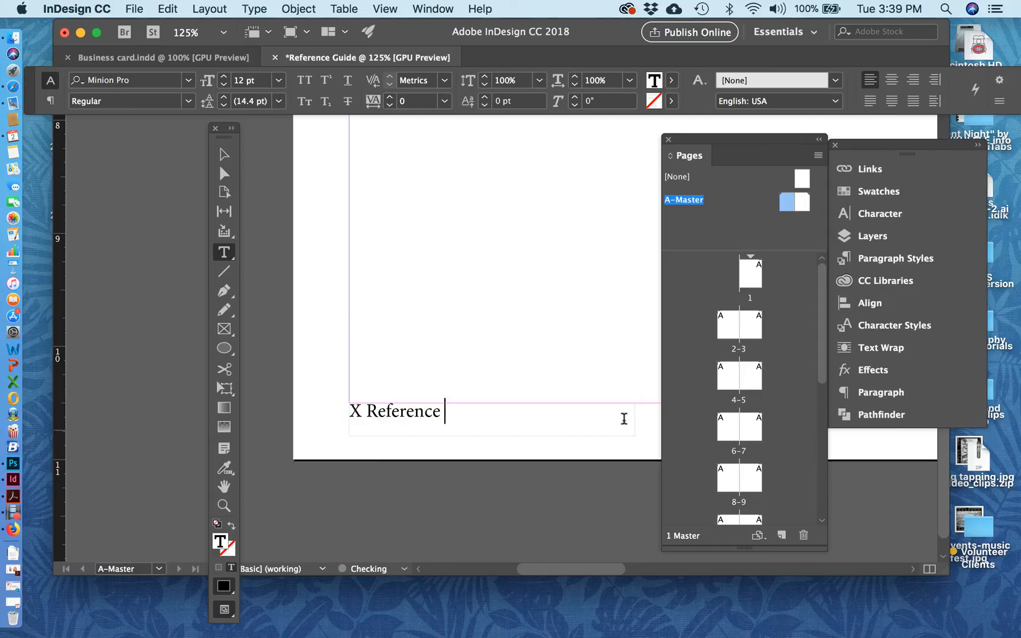
type("Guide")
left_click(359, 410)
left_click_drag(358, 406, 337, 417)
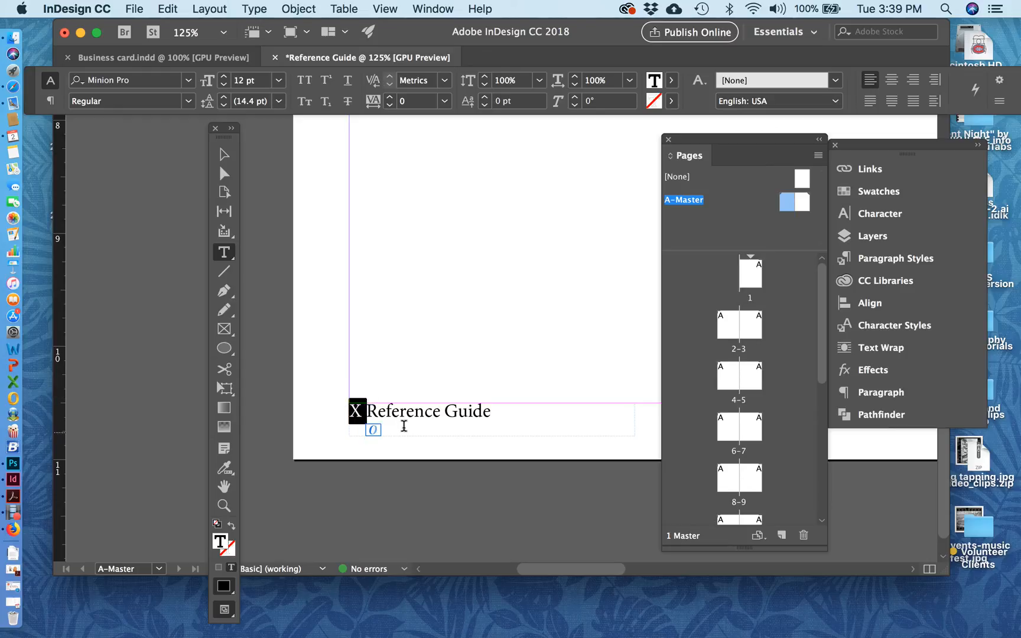
left_click_drag(497, 403, 322, 418)
key("super+c")
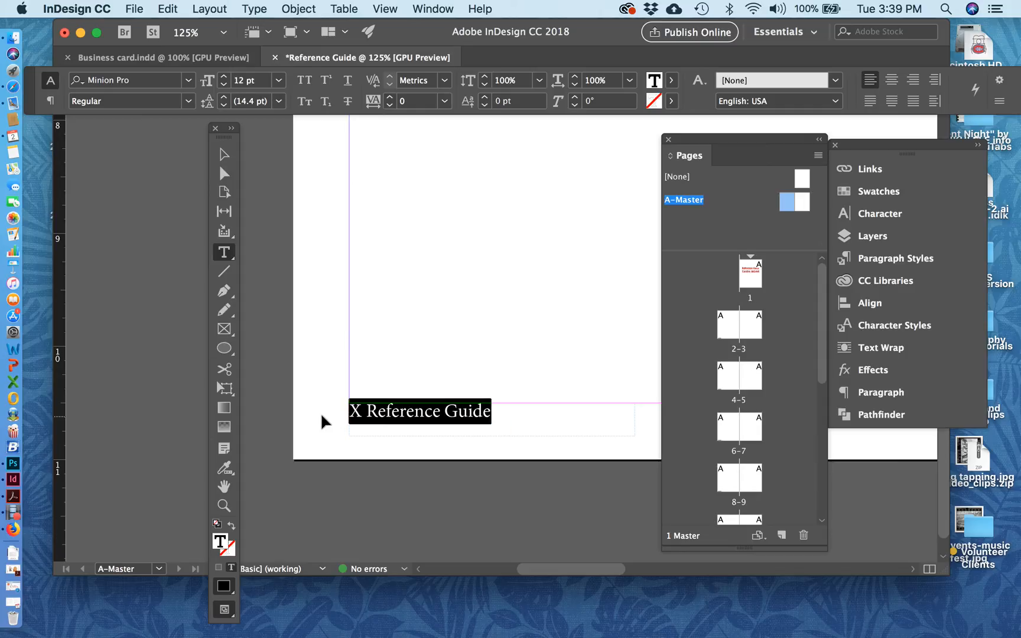
- Draw a footer frame about 2.38 by 0.22 in below the right master page's margin, ending at its outer margin, and paste the copied line
scroll(484, 450, "right", 1)
scroll(484, 450, "right", 10)
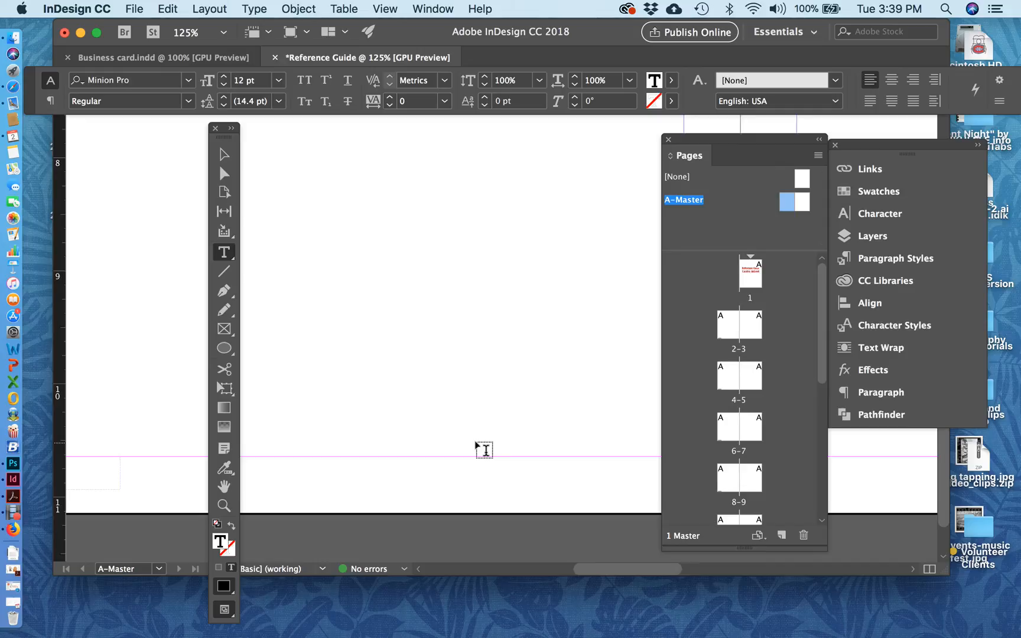
scroll(484, 450, "right", 5)
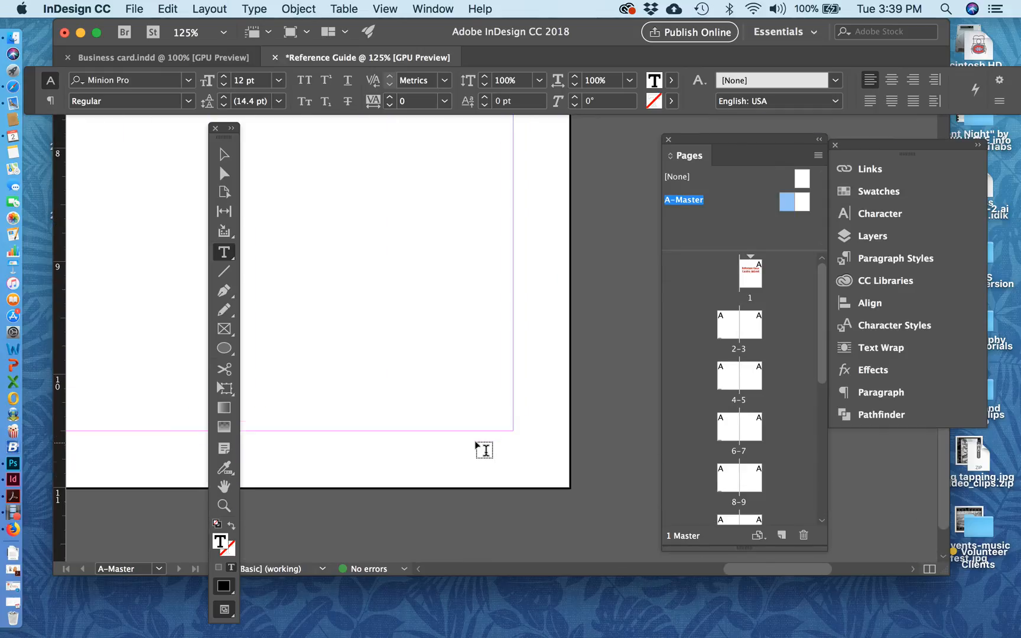
left_click_drag(288, 434, 550, 453)
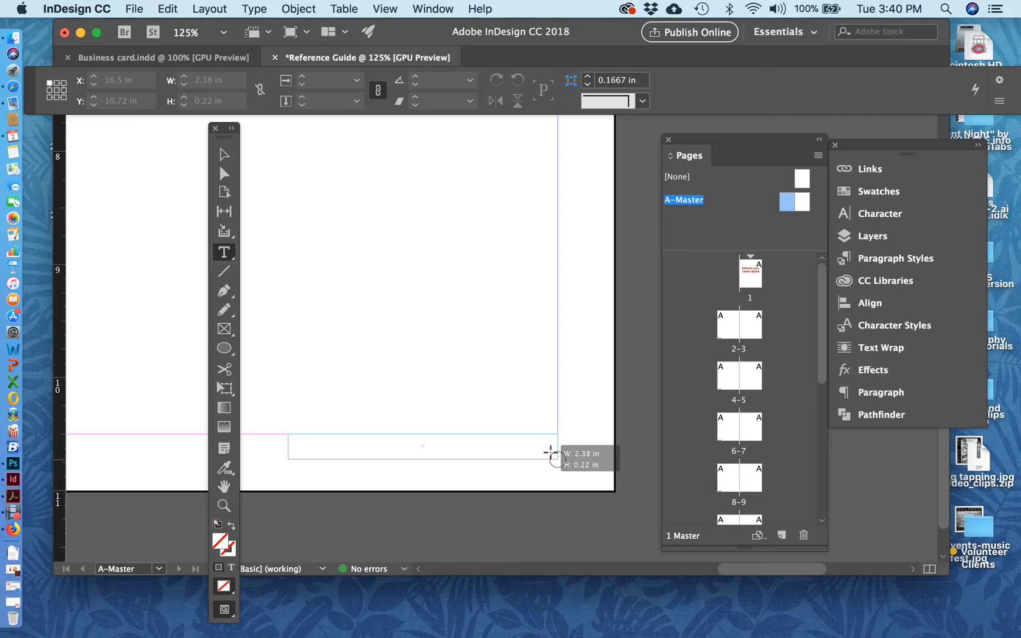
left_click_drag(551, 453, 554, 448)
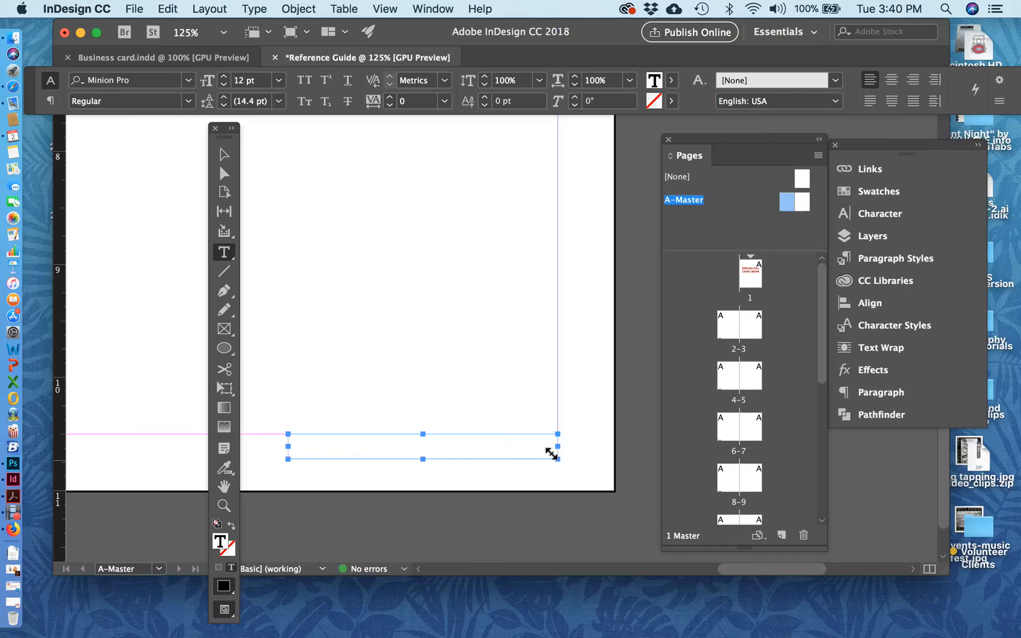
key("super+v")
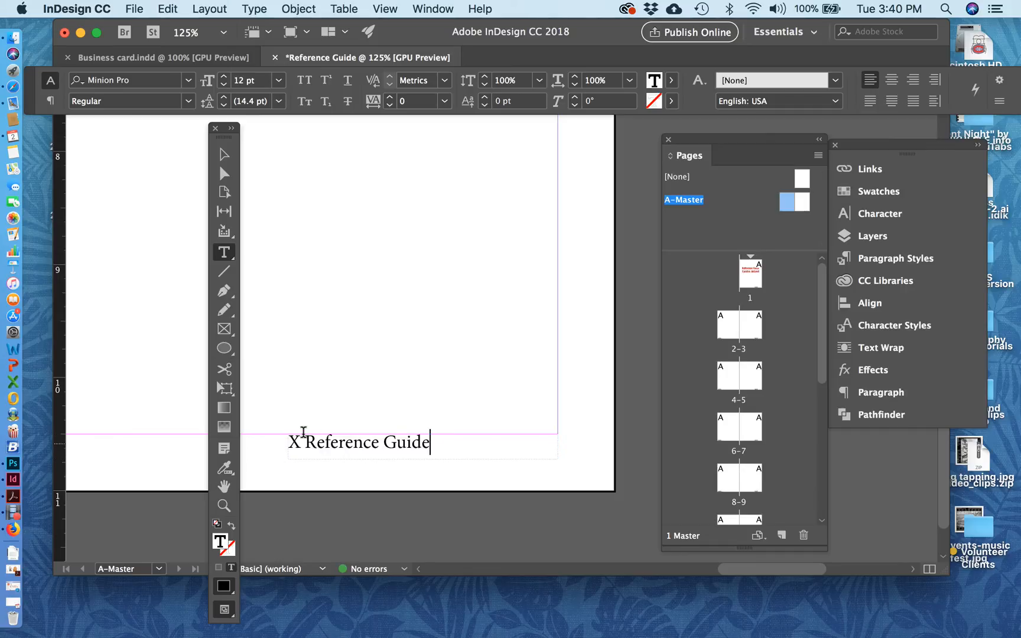
- Change the right master page's footer to read "Reference Guide X" and right-align it
left_click_drag(304, 440, 269, 438)
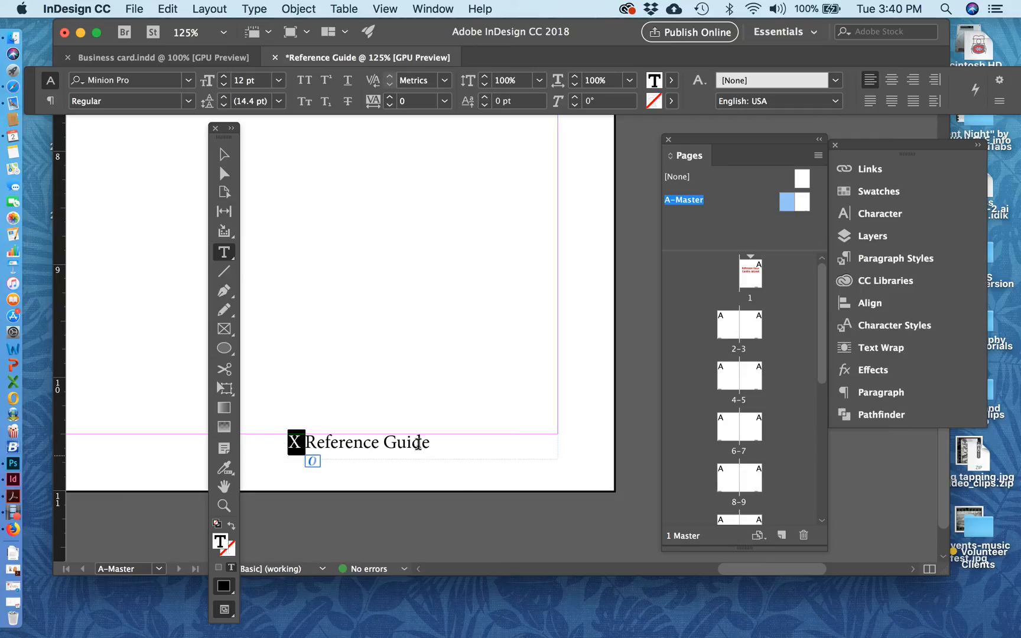
key("BackSpace")
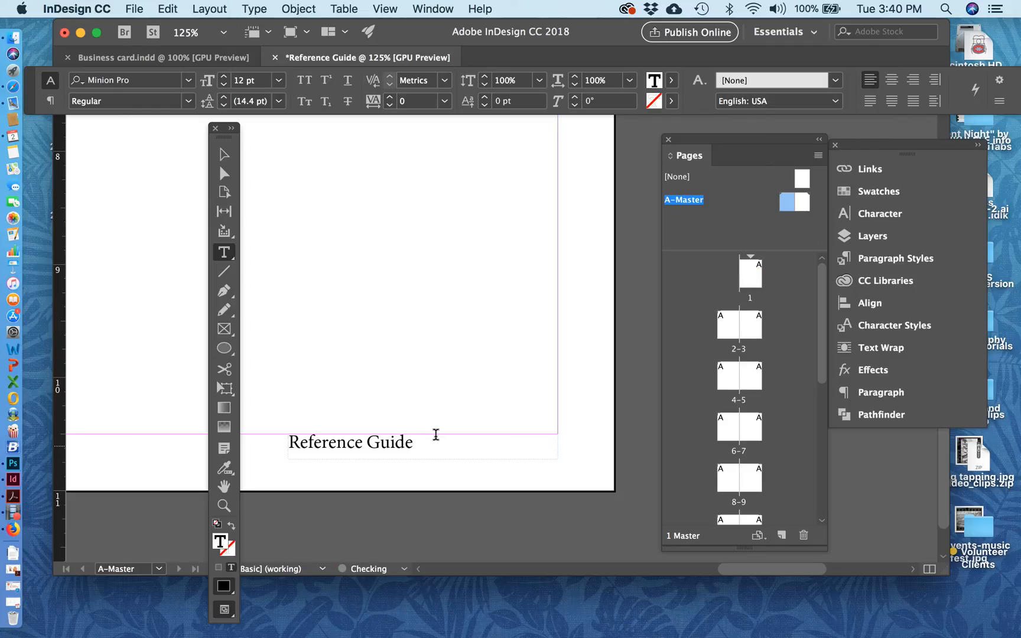
type("X")
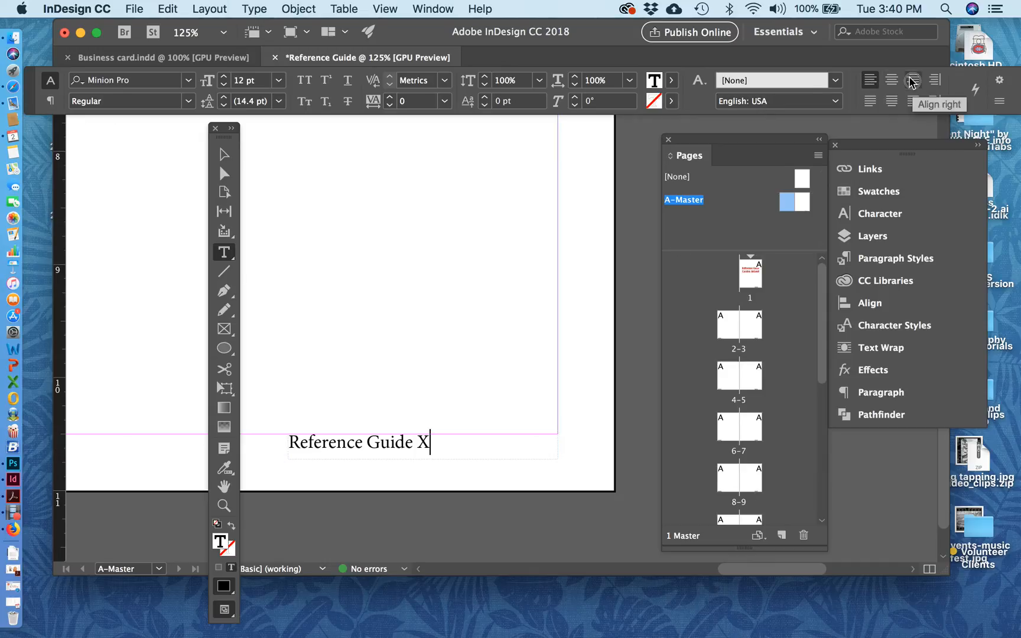
left_click(907, 83)
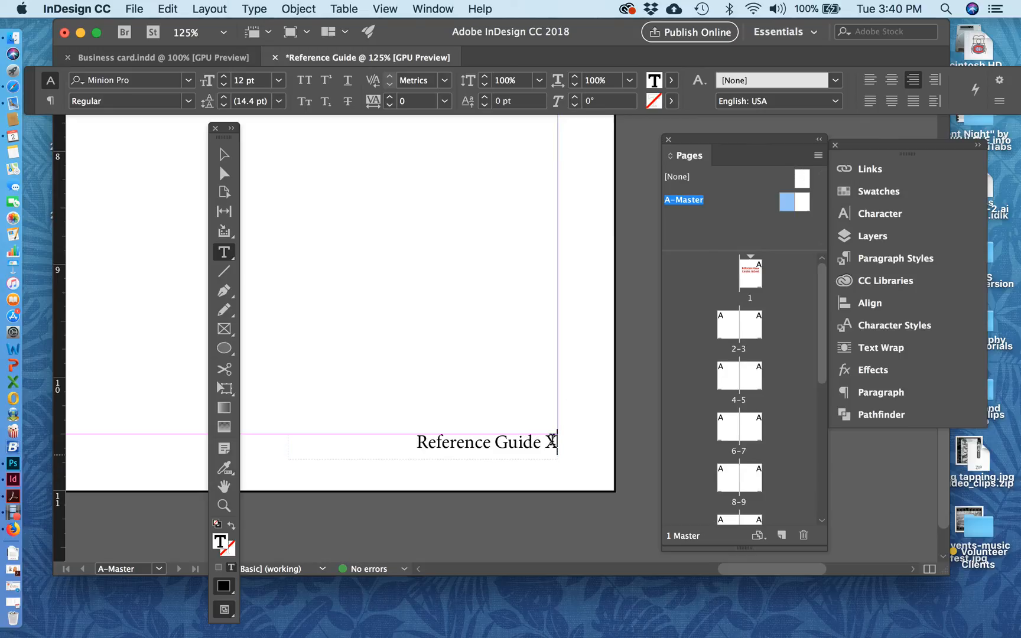
left_click(222, 155)
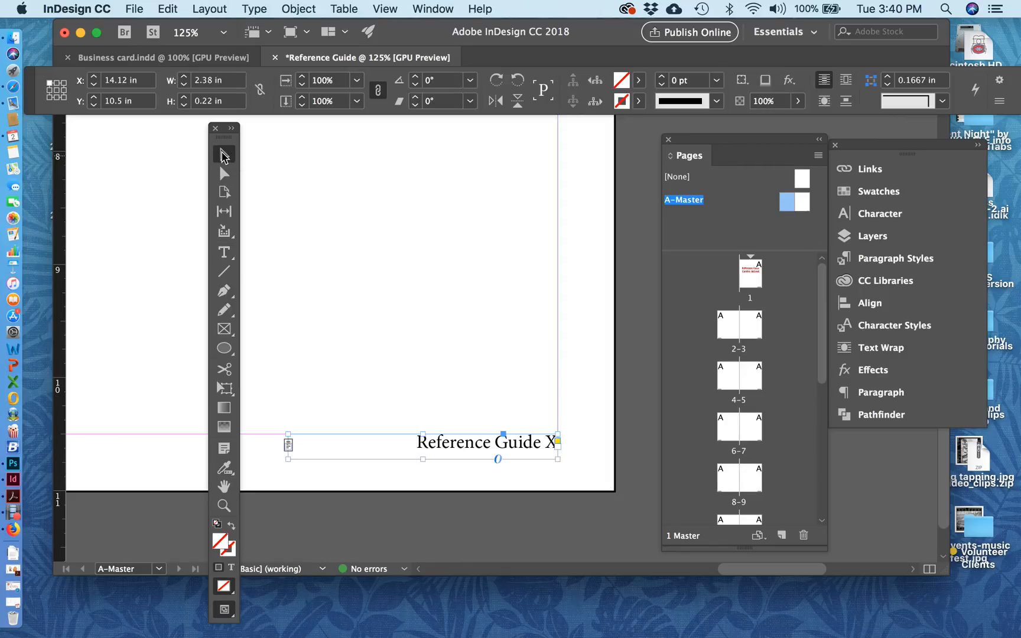
key("super+0")
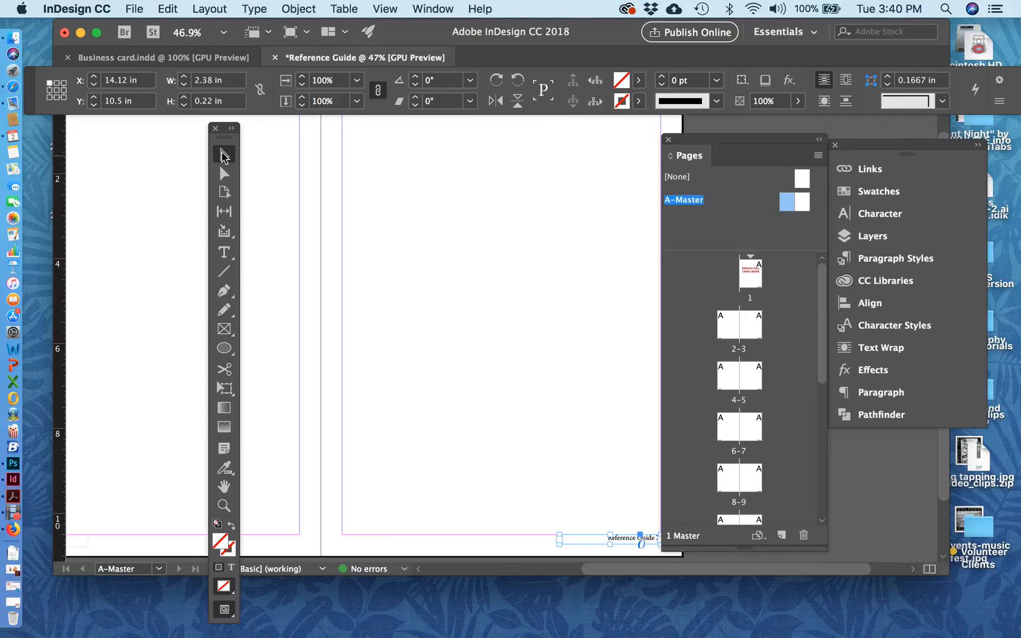
- Examine the footers on the A-Master spread and how they carry over to pages 2 and 6
scroll(478, 404, "right", 1)
scroll(479, 404, "down", 1)
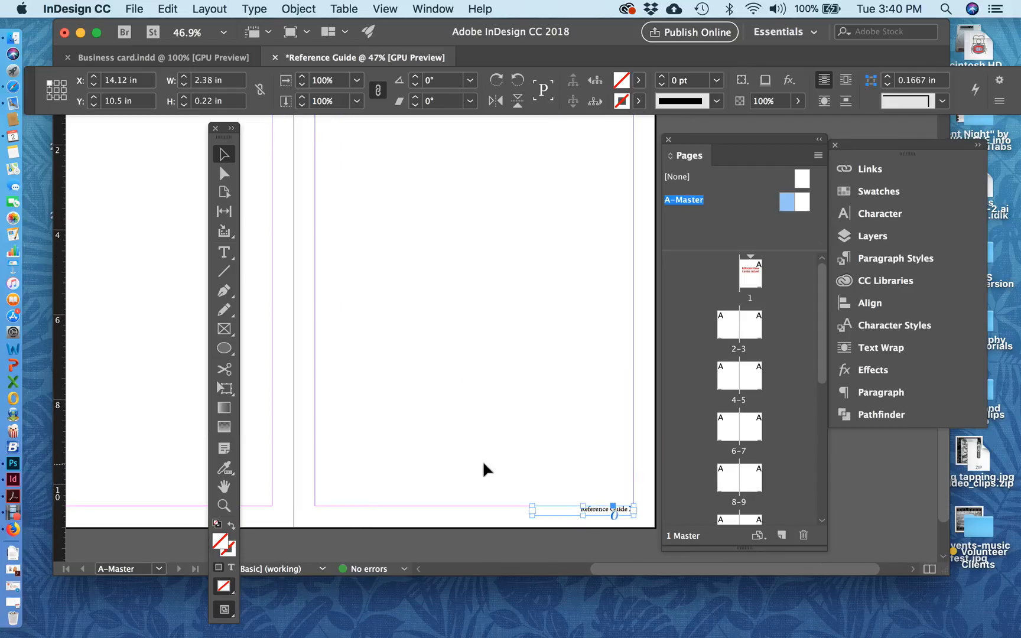
scroll(483, 463, "left", 10)
scroll(483, 463, "down", 1)
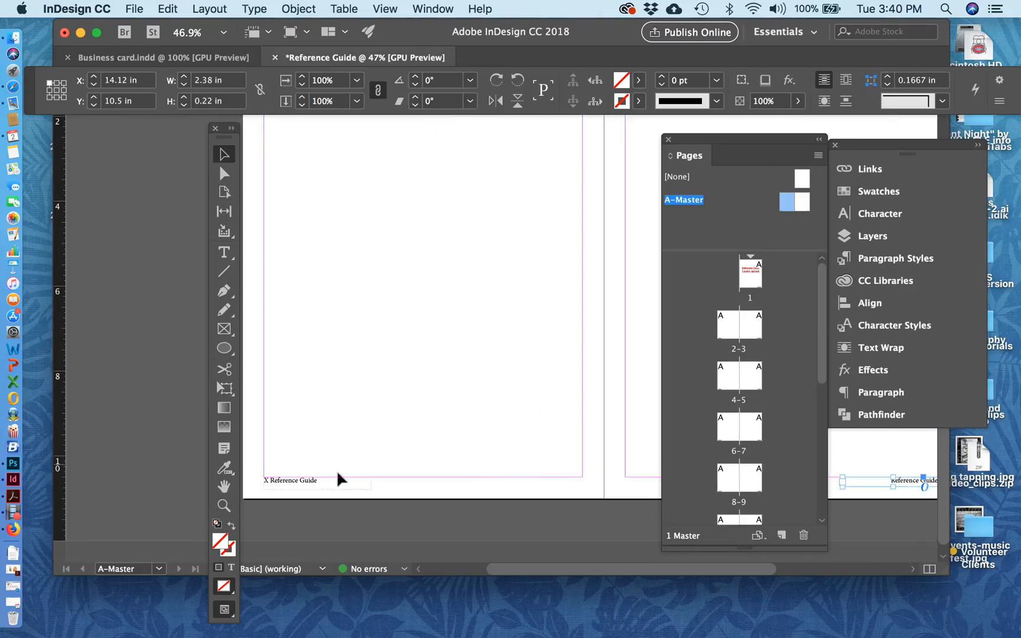
left_click(444, 399)
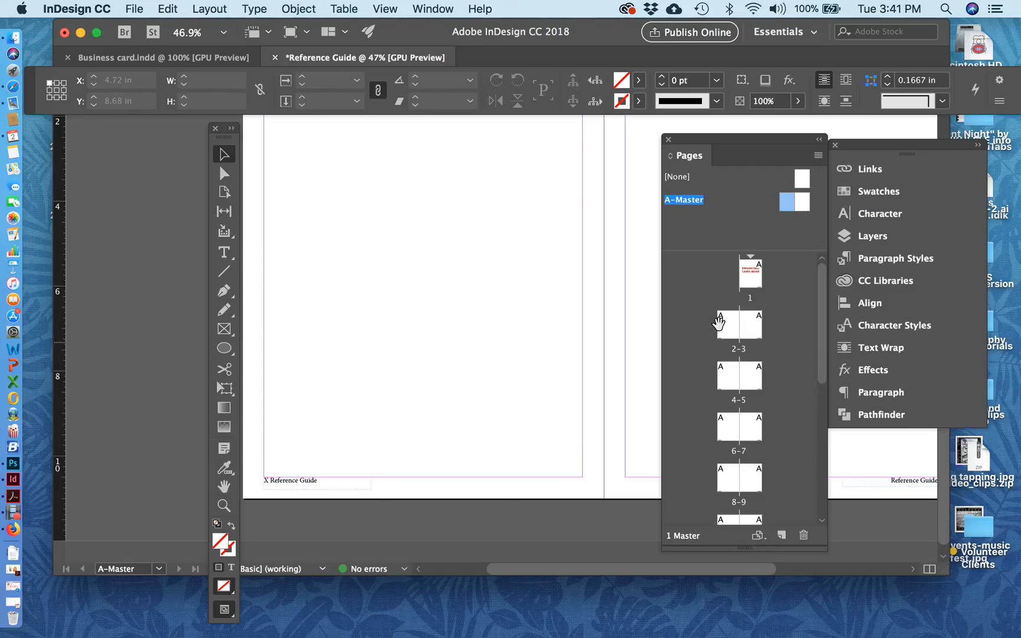
double_click(725, 332)
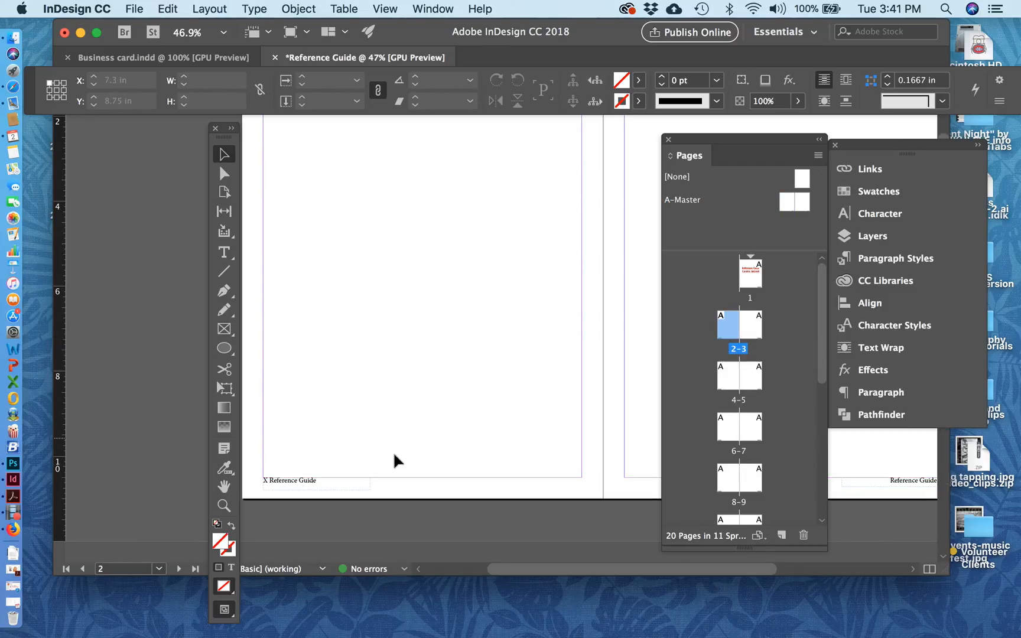
double_click(726, 427)
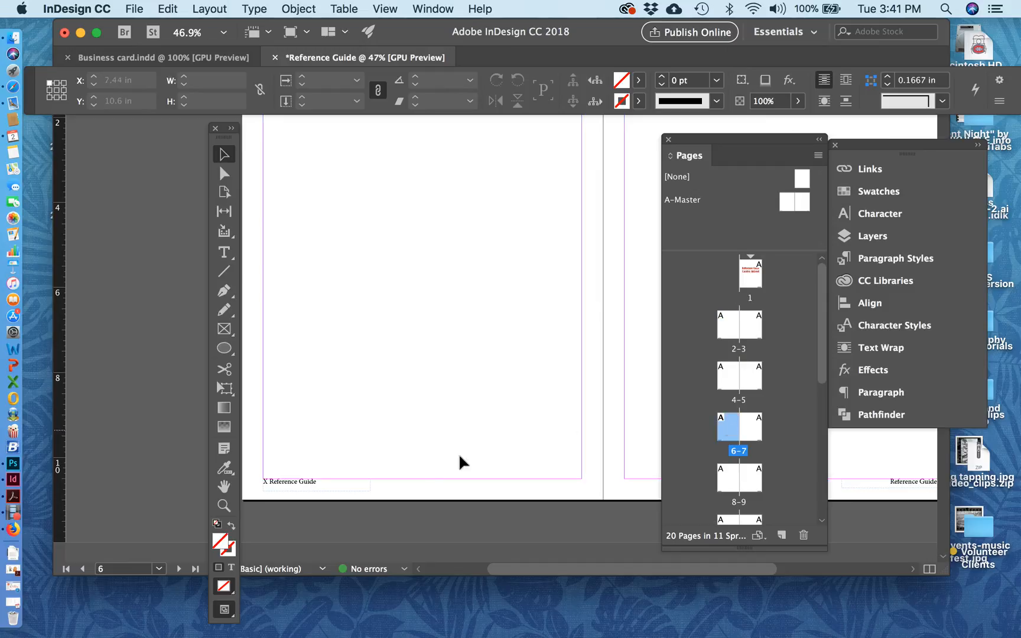
double_click(784, 196)
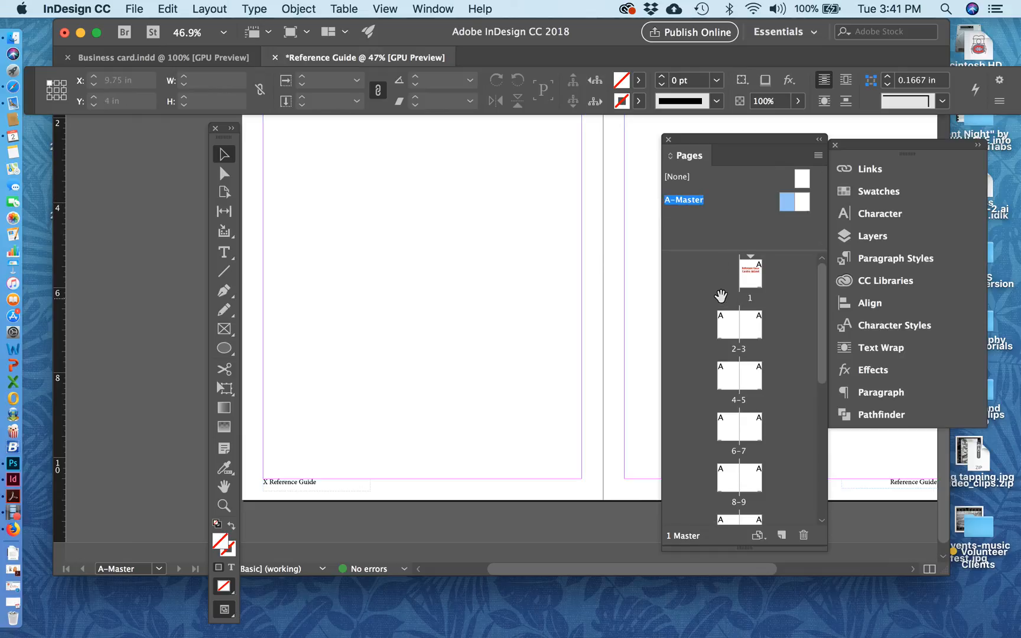
left_click_drag(715, 306, 720, 316)
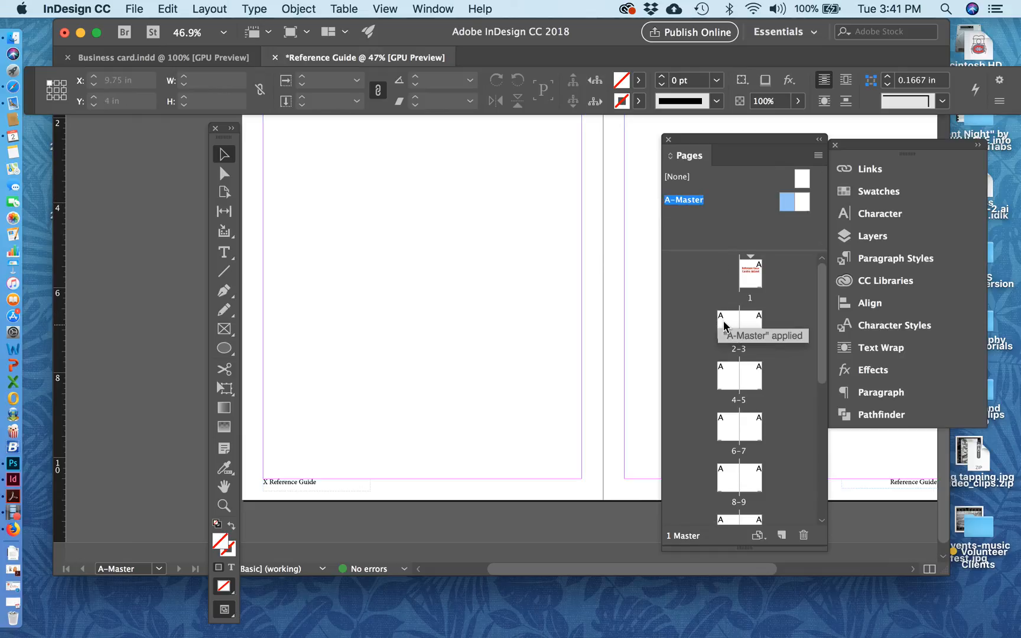
left_click(724, 325)
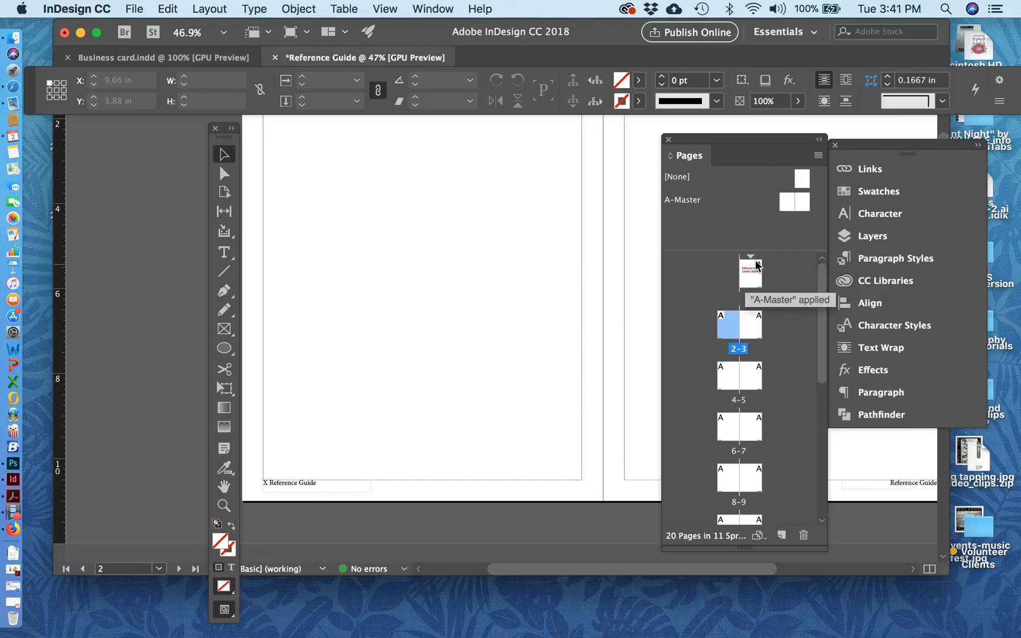
- Remove the footer from the cover on page 1 by applying the [None] master to it
double_click(749, 281)
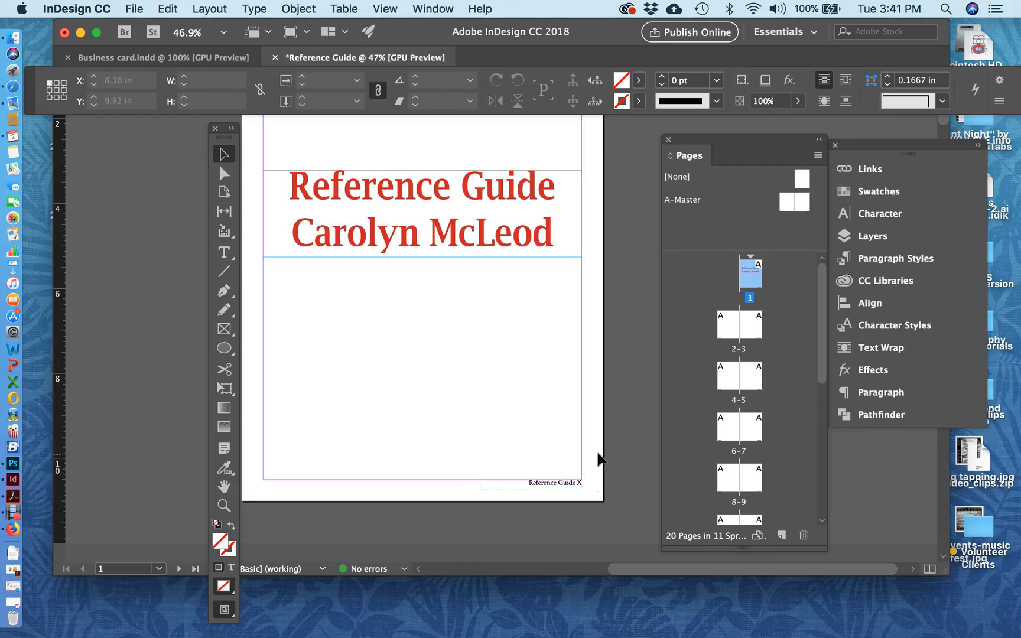
left_click(563, 482)
left_click(574, 384)
left_click(802, 179)
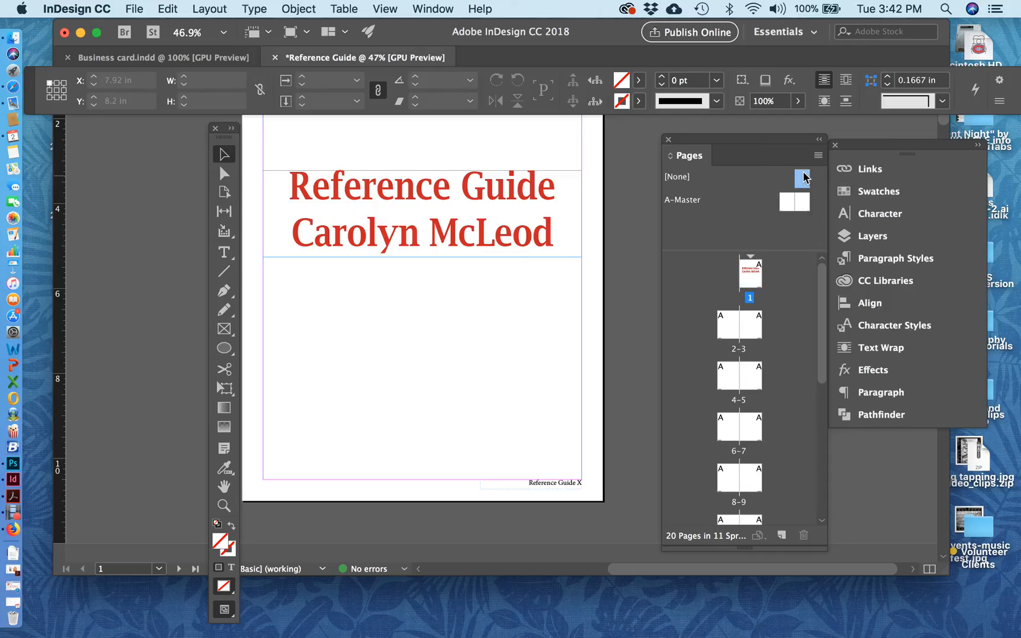
left_click_drag(801, 178, 753, 279)
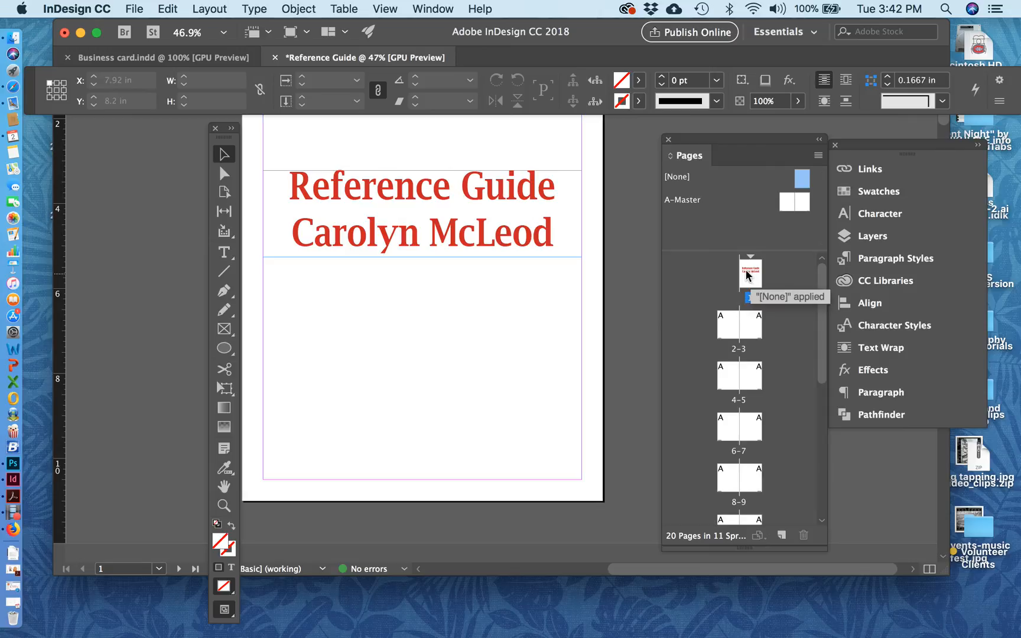
scroll(591, 396, "up", 5)
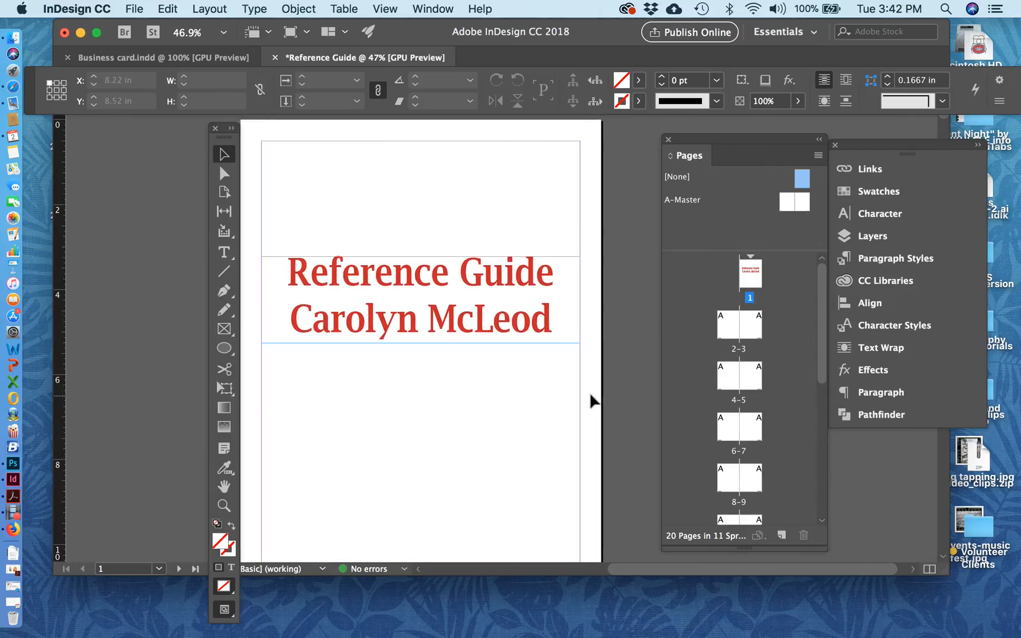
scroll(591, 400, "down", 2)
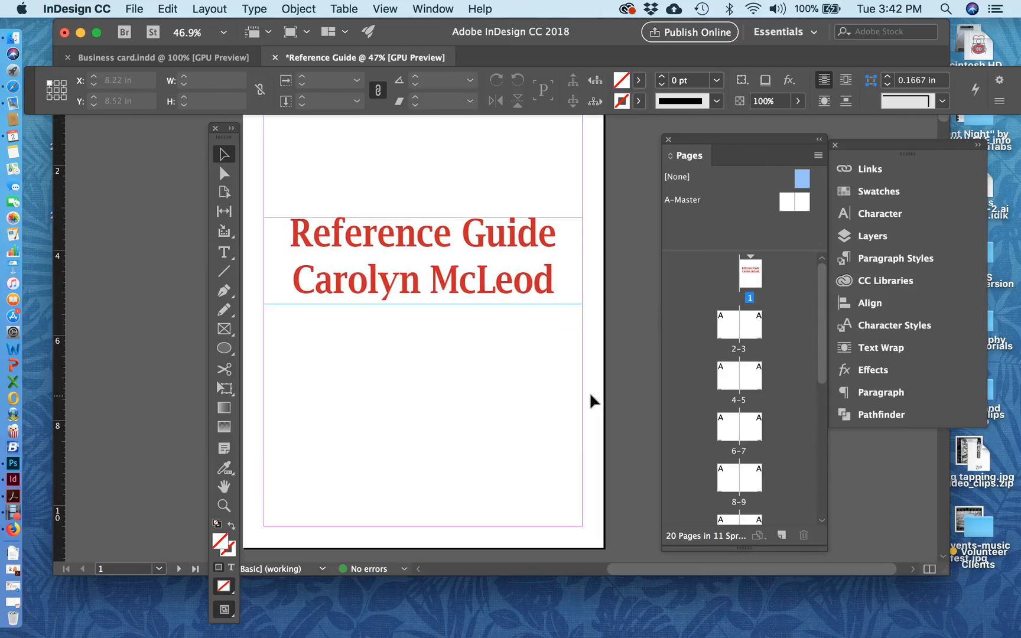
- Reapply A-Master to page 1 and switch the page back to the [None] master
left_click(782, 199)
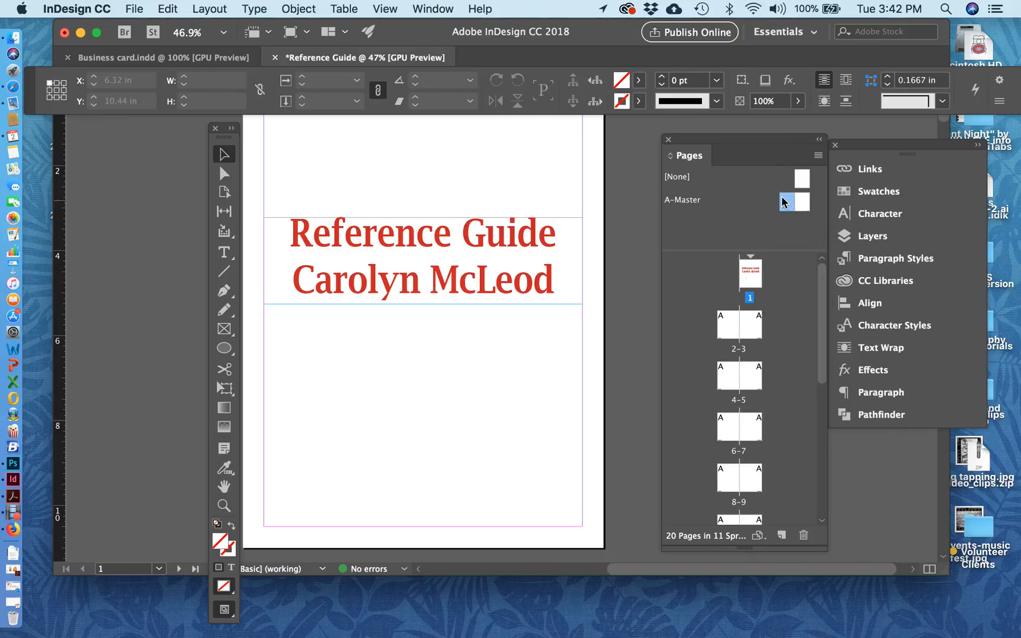
left_click_drag(783, 201, 747, 269)
left_click(799, 178)
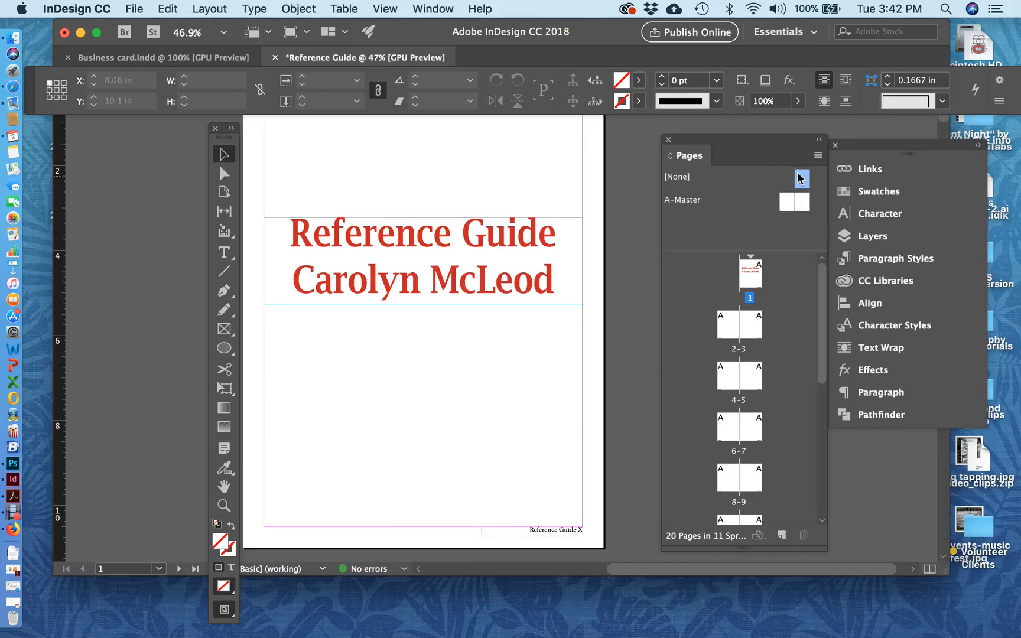
left_click_drag(799, 179, 752, 276)
- Replace the X in the left A-Master page's footer with a Current Page Number marker
double_click(781, 198)
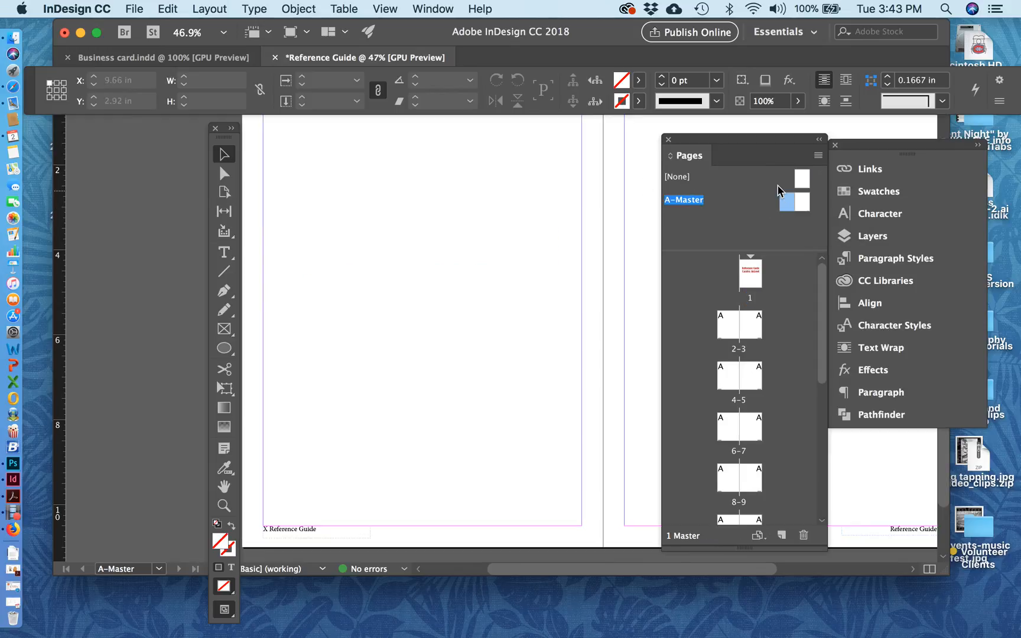
double_click(785, 203)
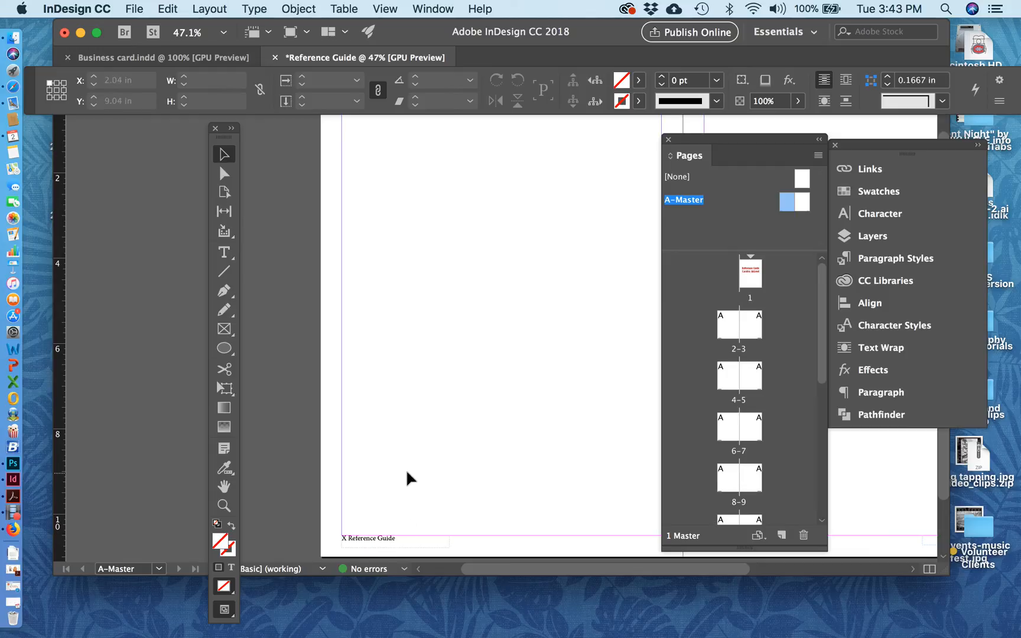
left_click(402, 547)
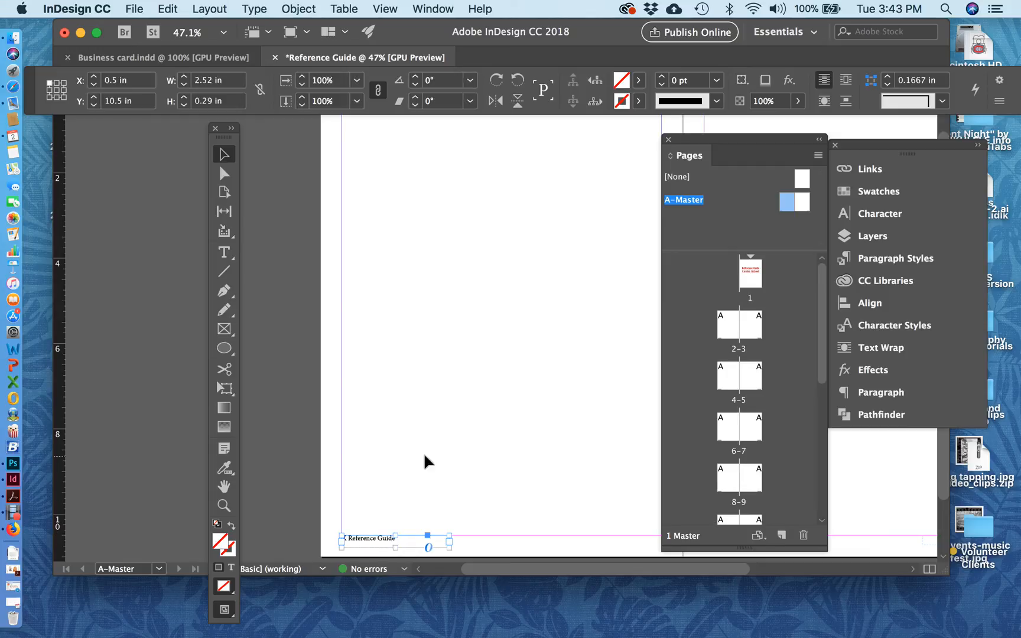
key("super+equal")
key("super+equal")
key("super+equal")
key("super+equal")
key("super+equal")
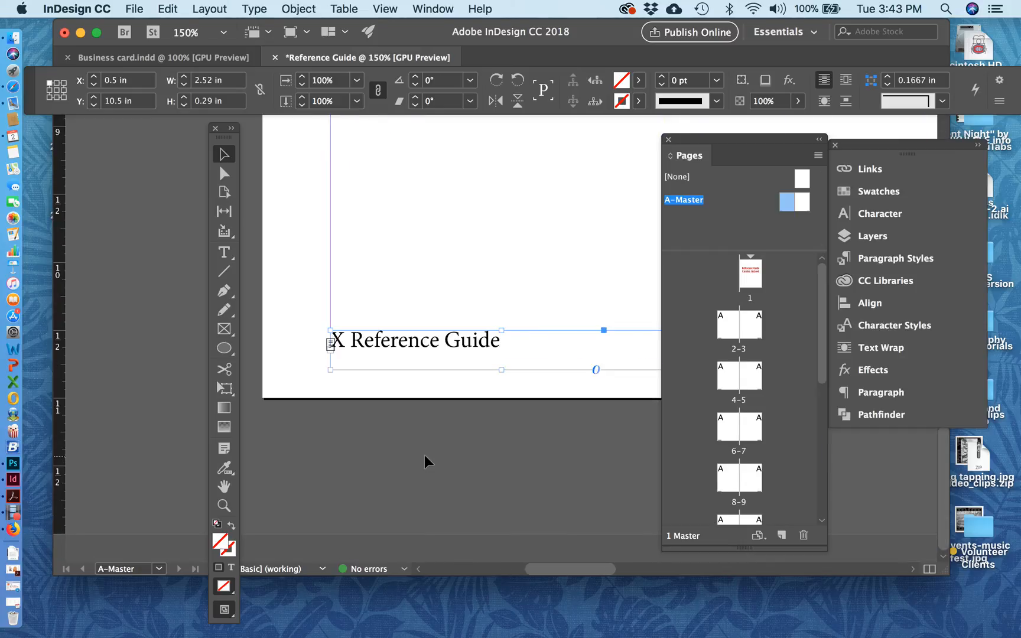
left_click(225, 253)
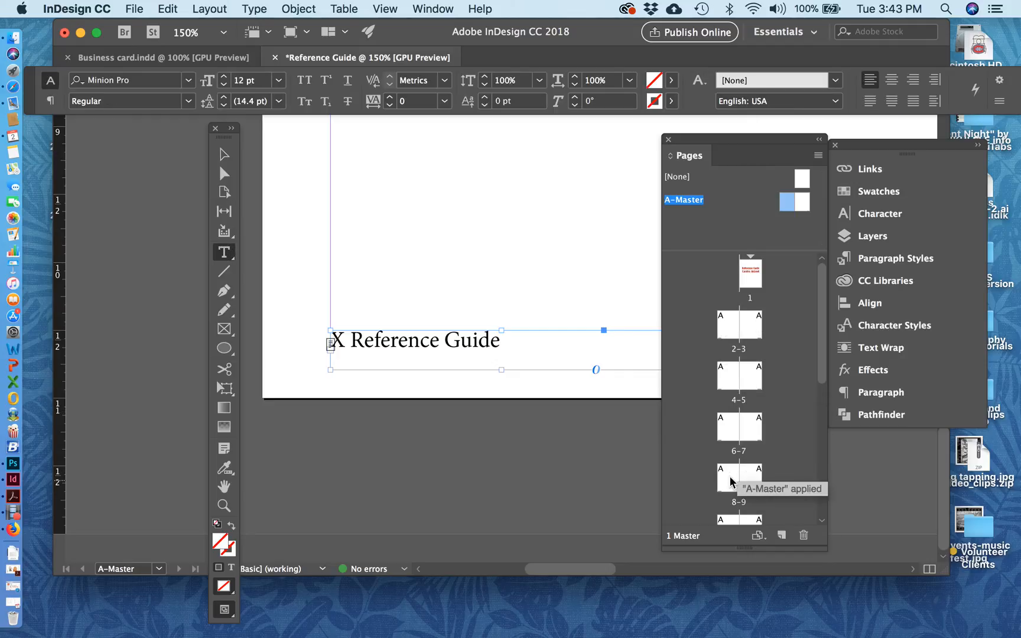
double_click(337, 339)
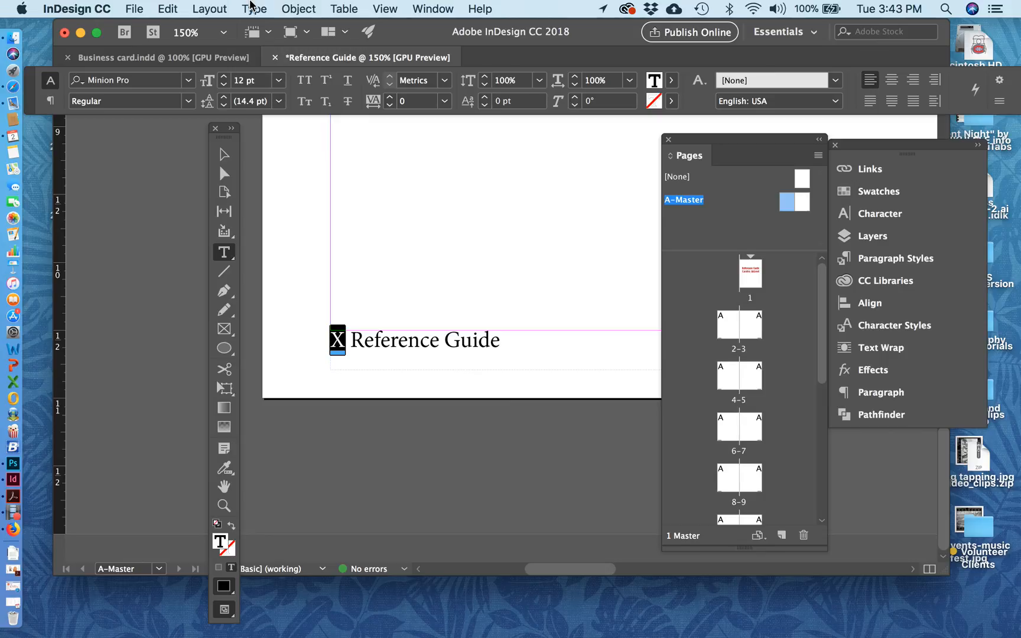
left_click(253, 9)
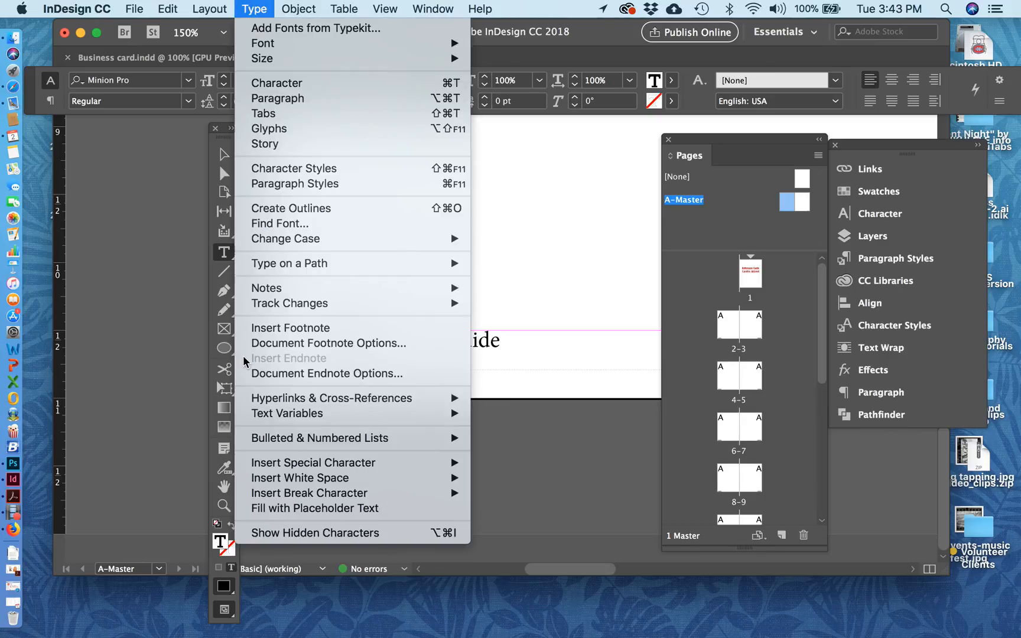
mouse_move(251, 465)
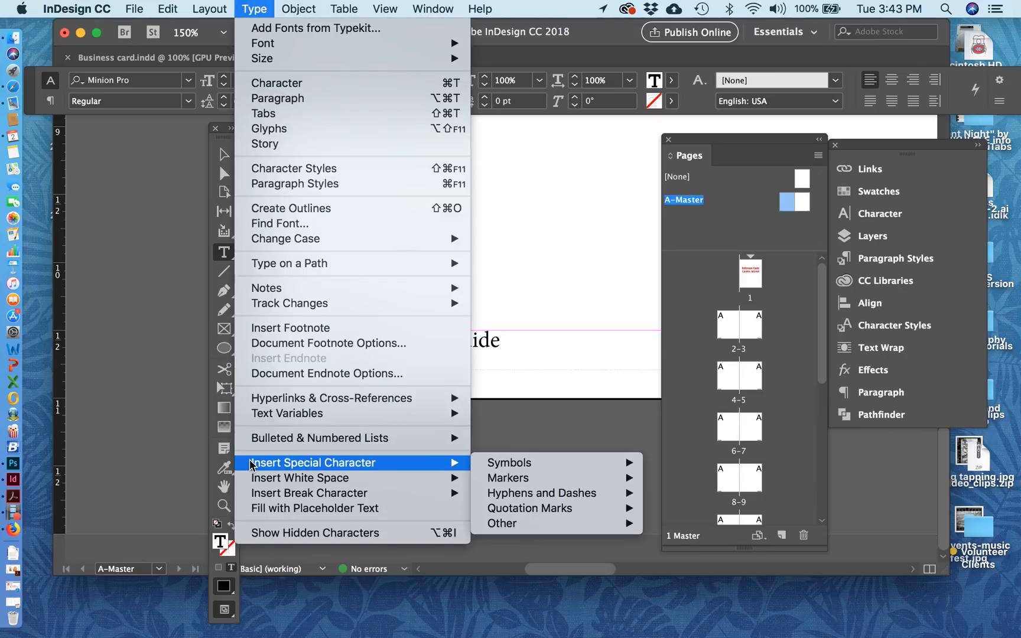
mouse_move(482, 482)
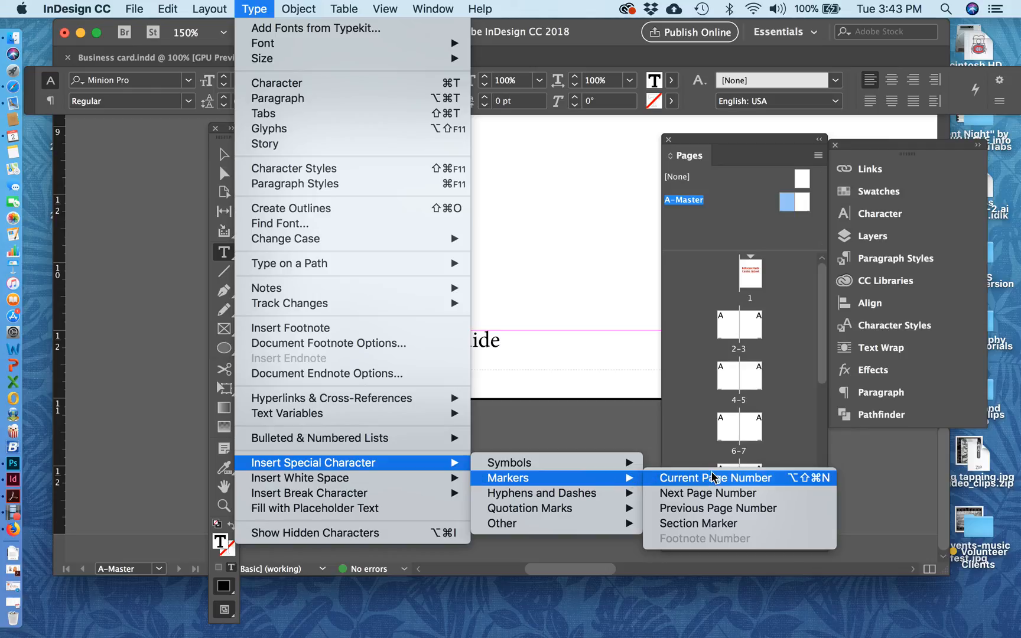
left_click(764, 478)
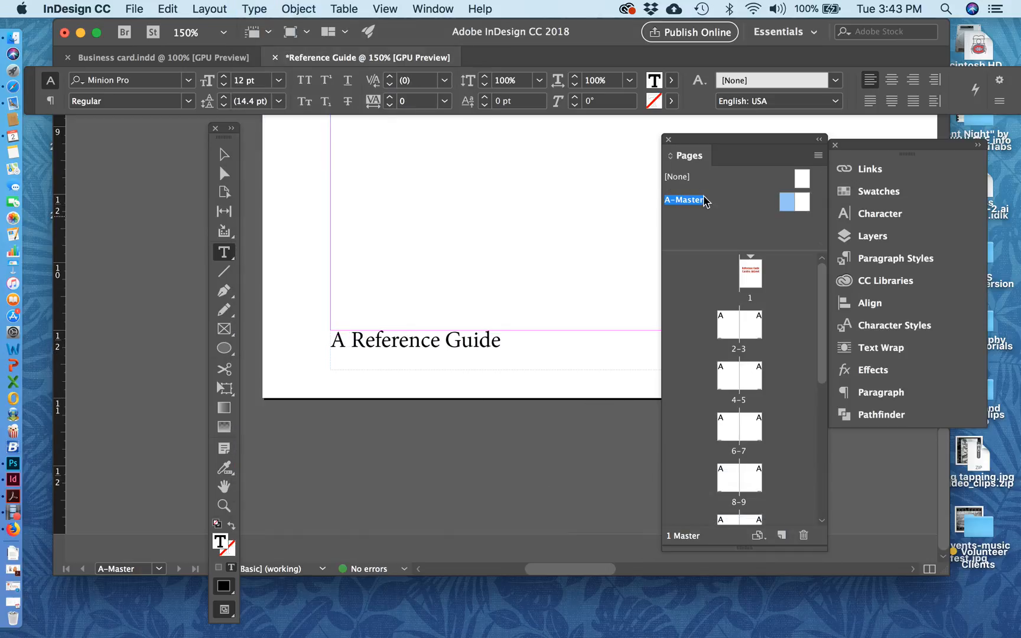
- Check the automatic page numbers in the footers of pages 4 and 8
left_click_drag(656, 194, 731, 380)
double_click(731, 380)
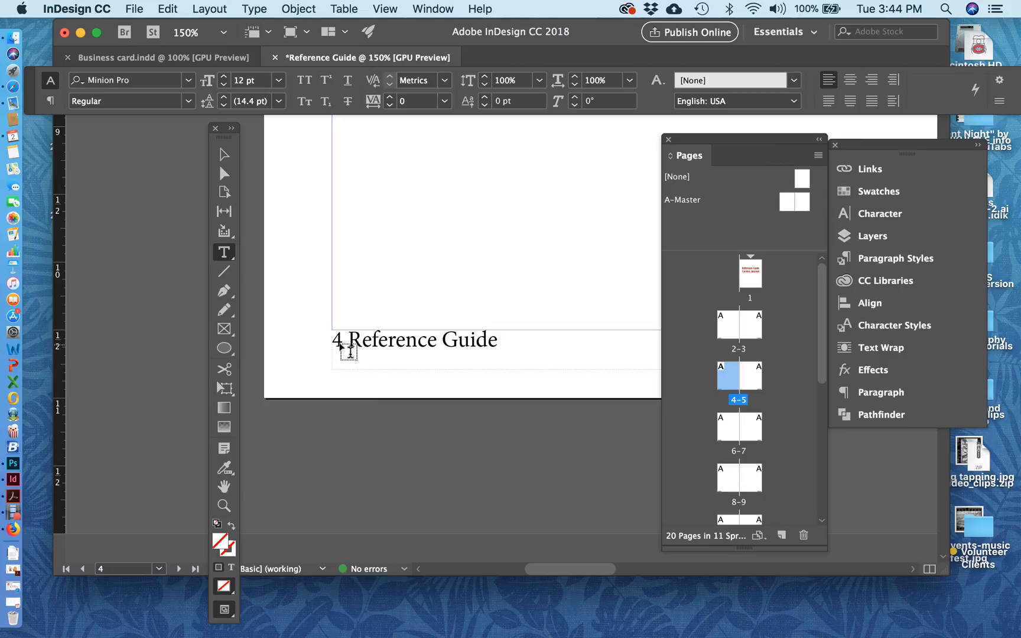
double_click(727, 482)
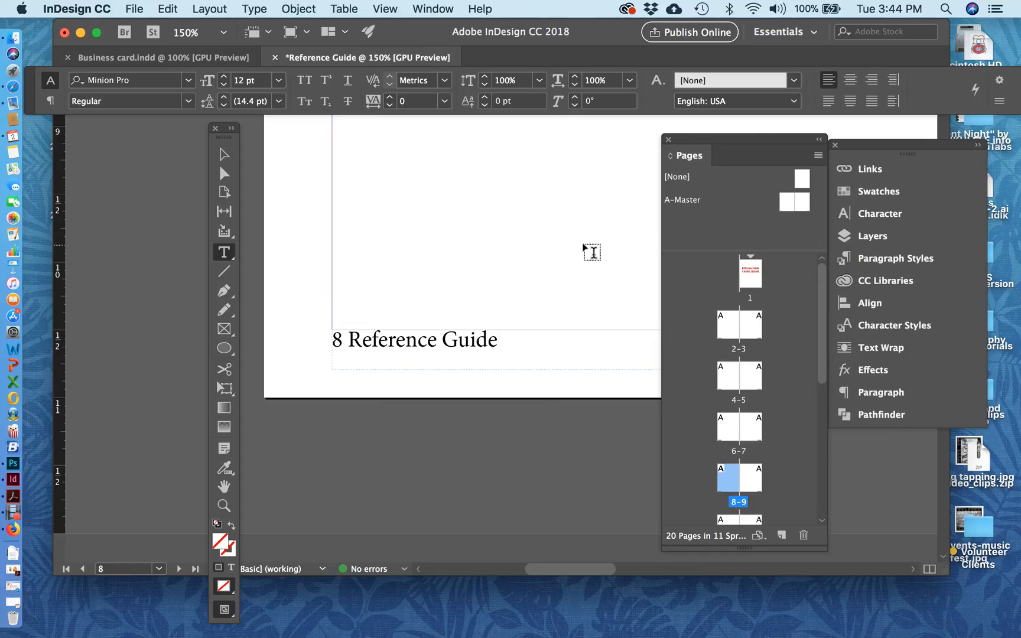
- Replace the X in the right A-Master page's footer with a Current Page Number marker
left_click(800, 202)
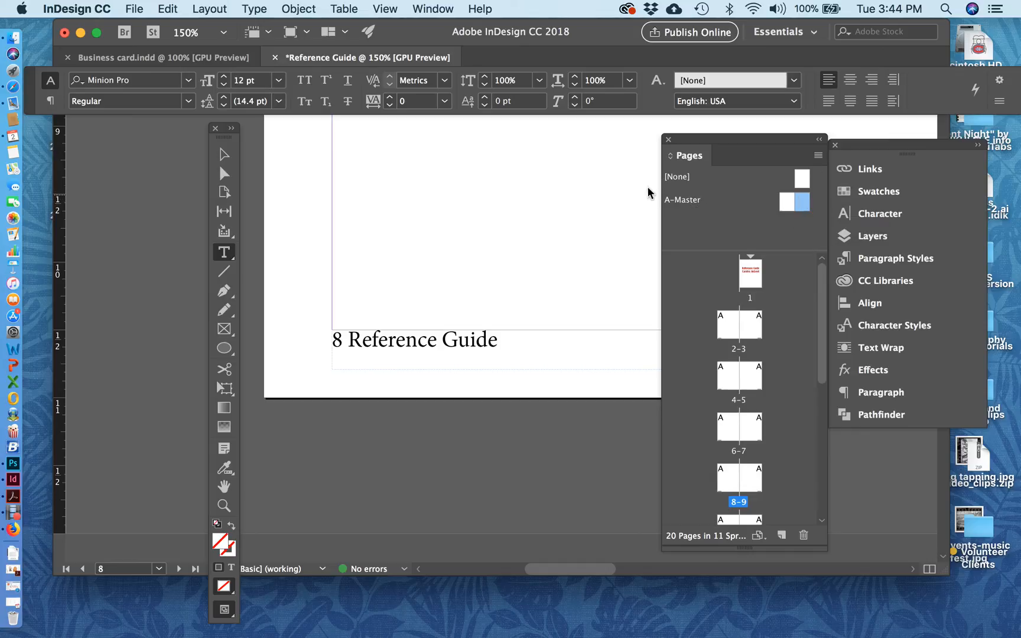
double_click(800, 203)
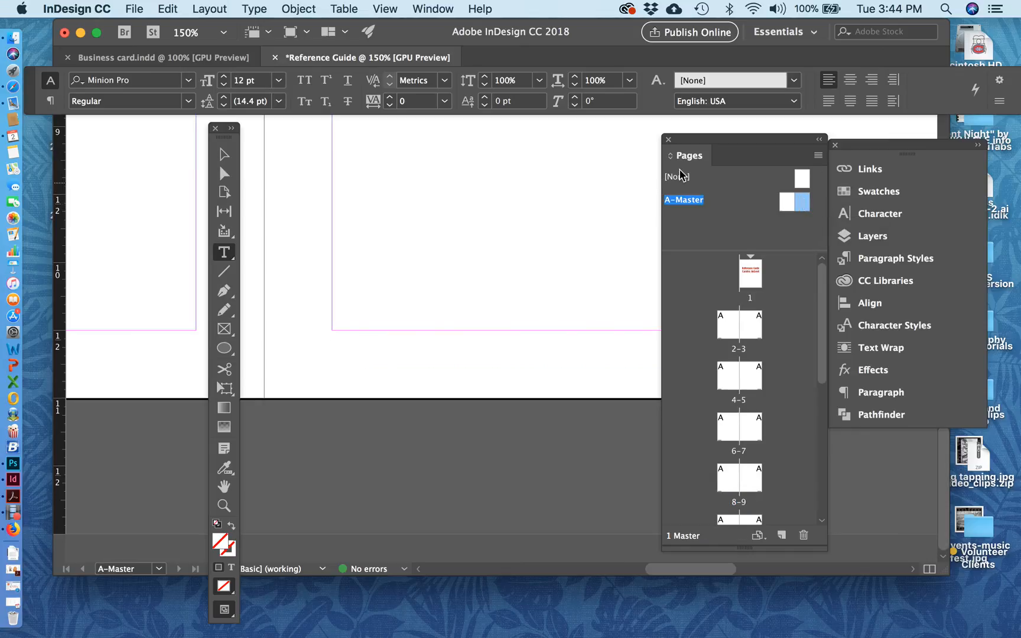
scroll(571, 286, "right", 10)
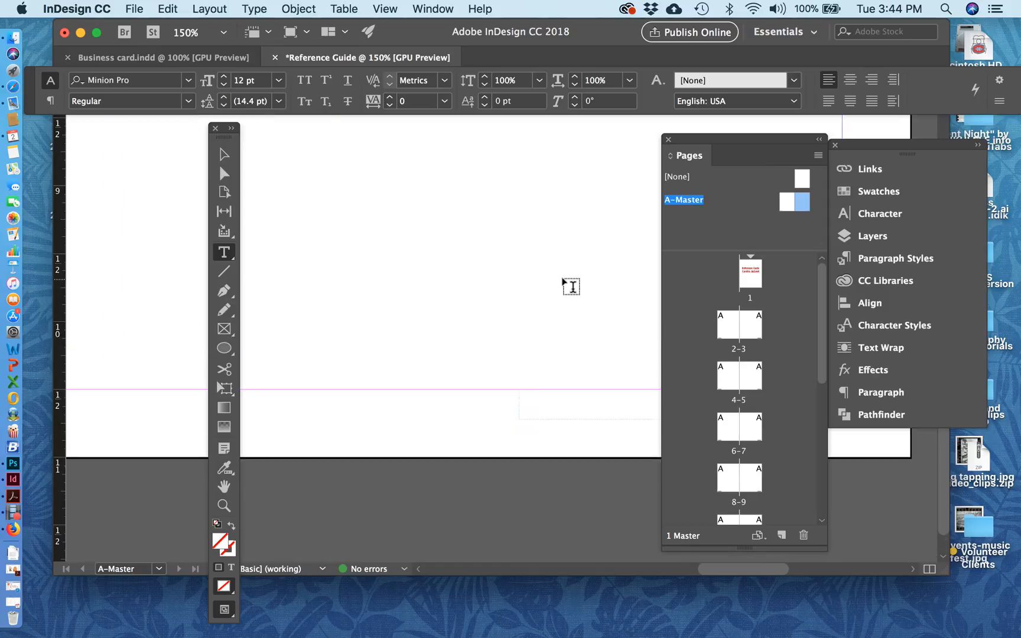
scroll(570, 285, "left", 5)
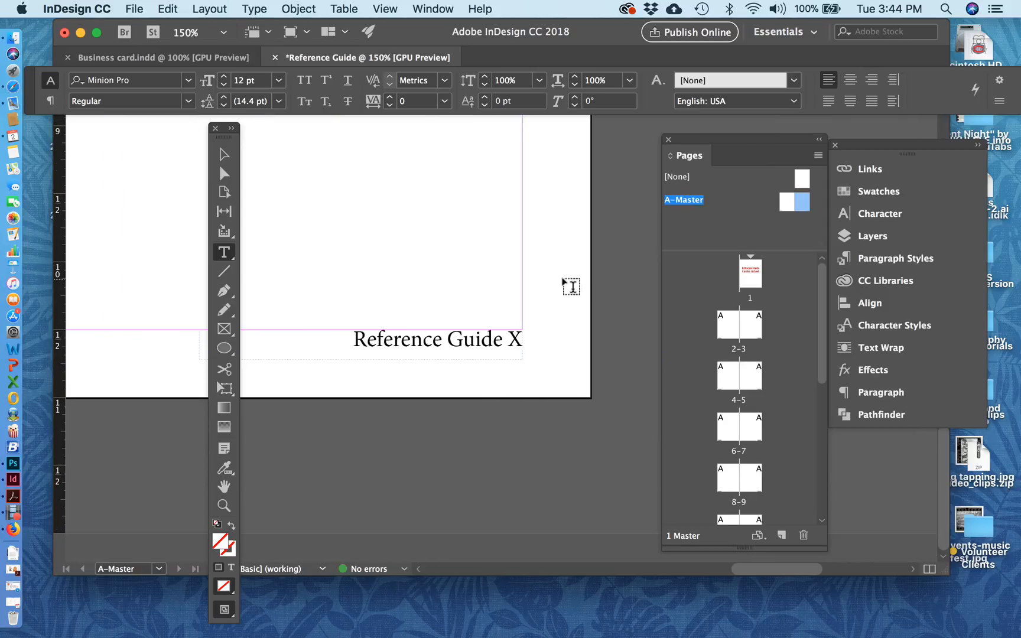
left_click_drag(509, 326, 522, 326)
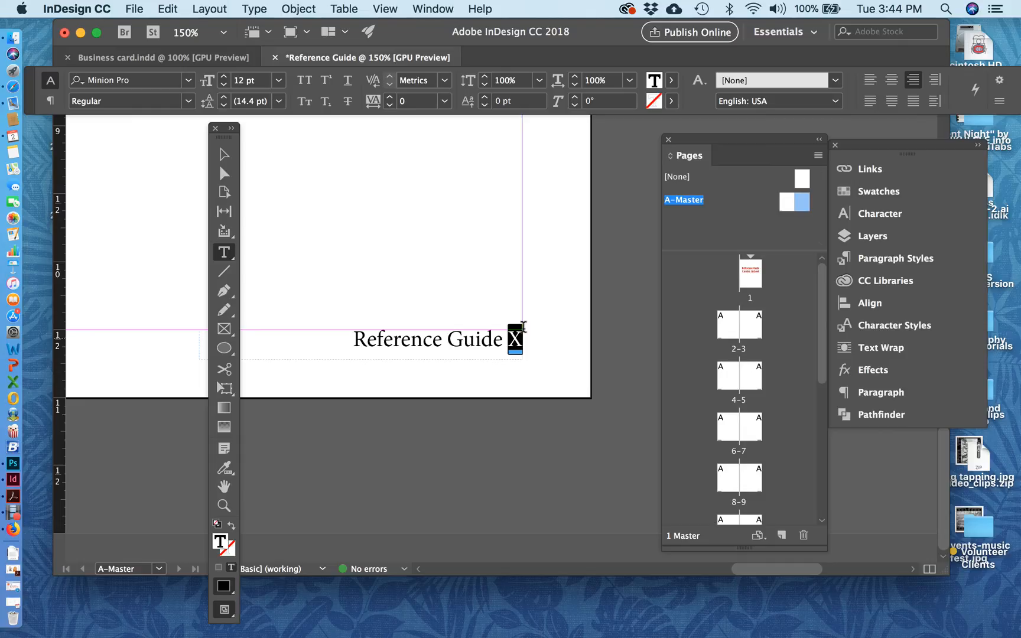
left_click_drag(523, 326, 539, 346)
scroll(539, 345, "left", 3)
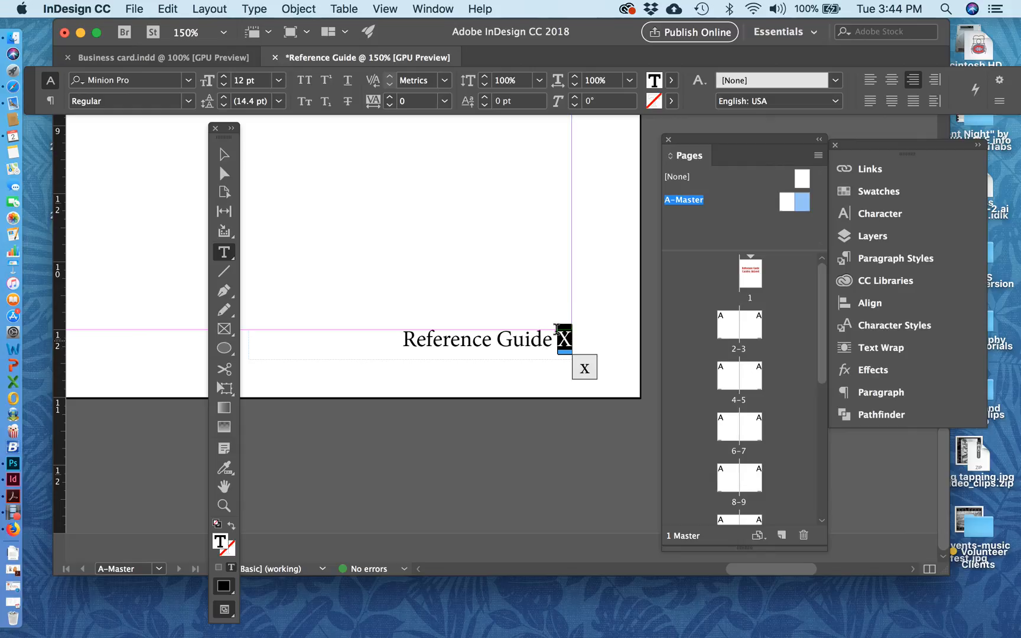
left_click_drag(559, 330, 675, 175)
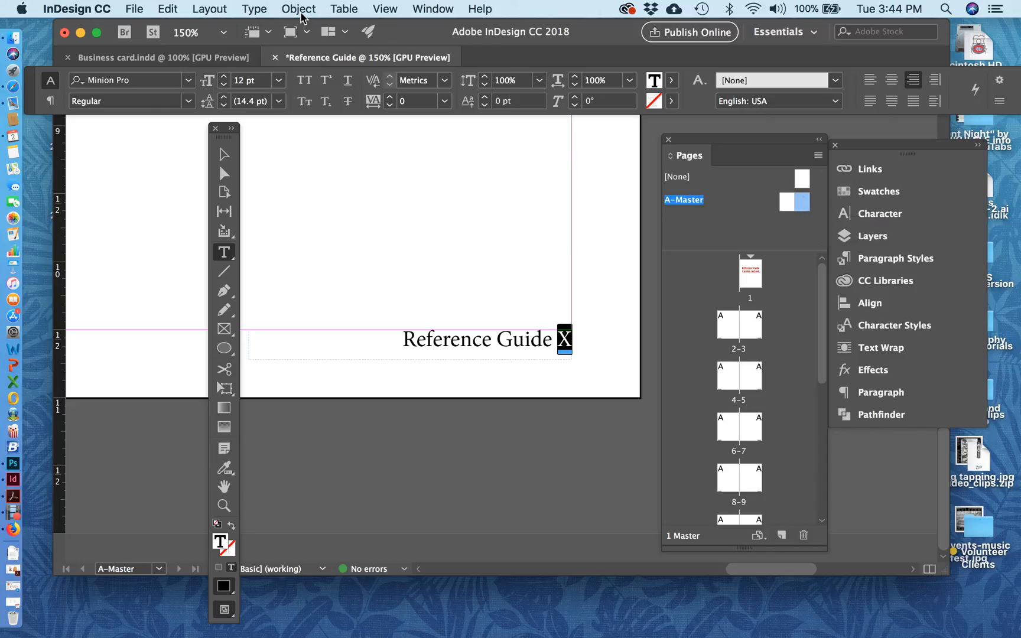
left_click(254, 8)
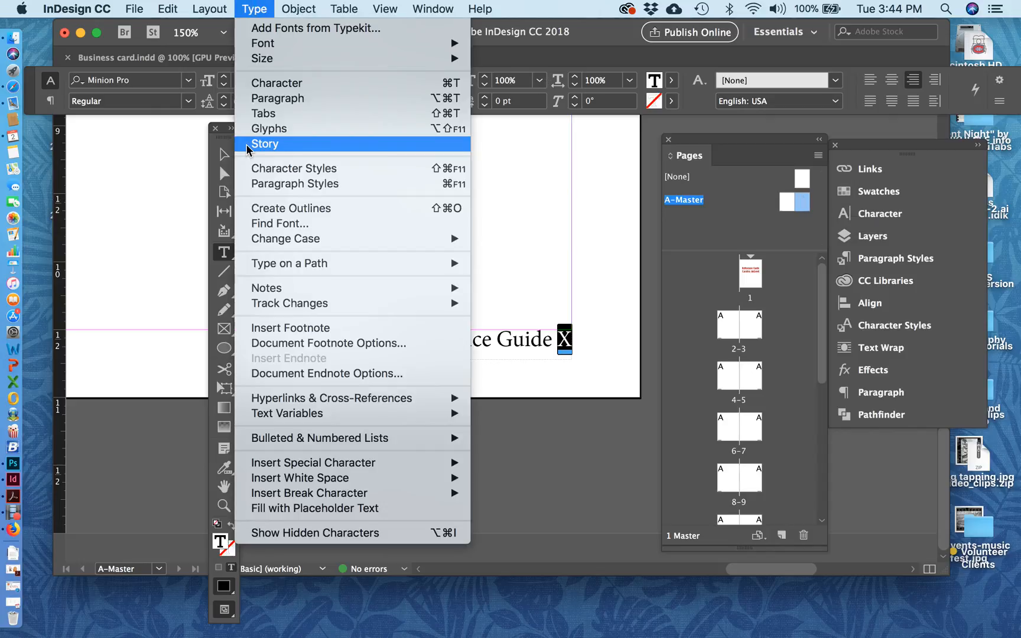
mouse_move(262, 461)
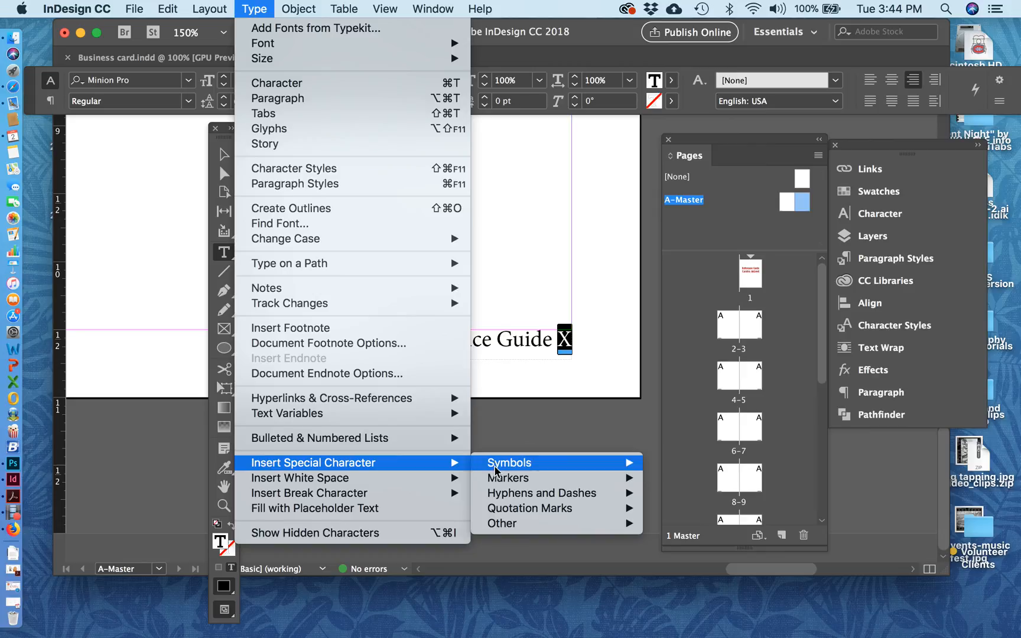
mouse_move(495, 479)
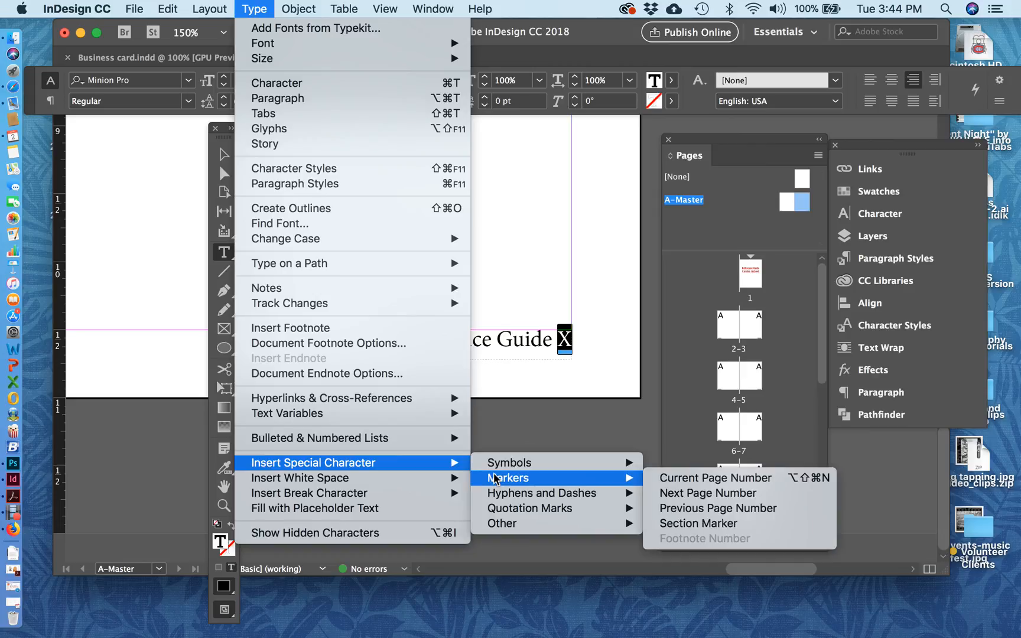
left_click(759, 480)
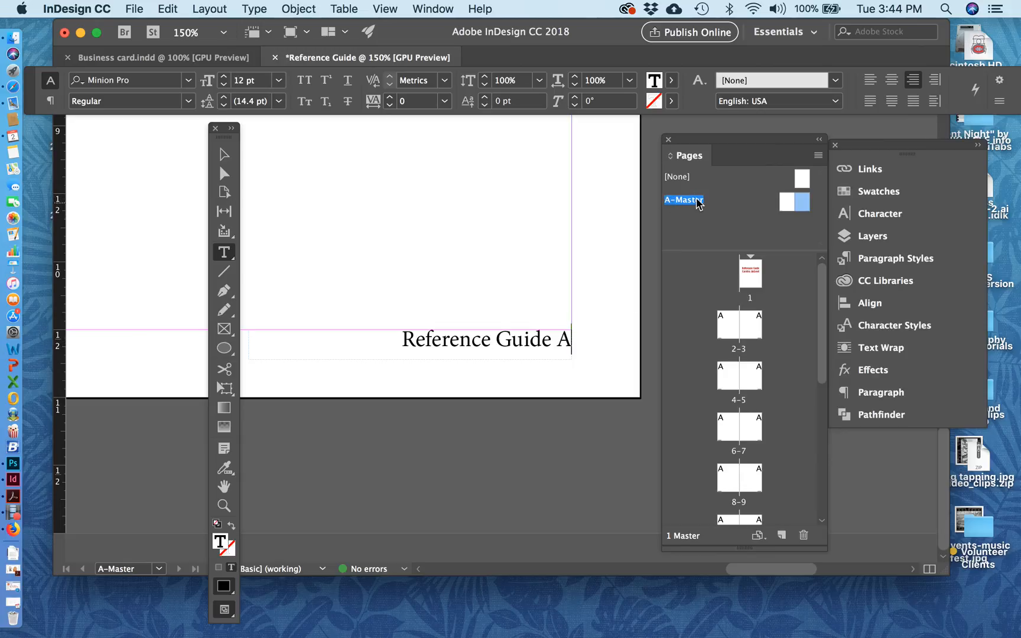
- Check the automatic page numbers in the footers of pages 4 and 5
left_click_drag(699, 203, 751, 381)
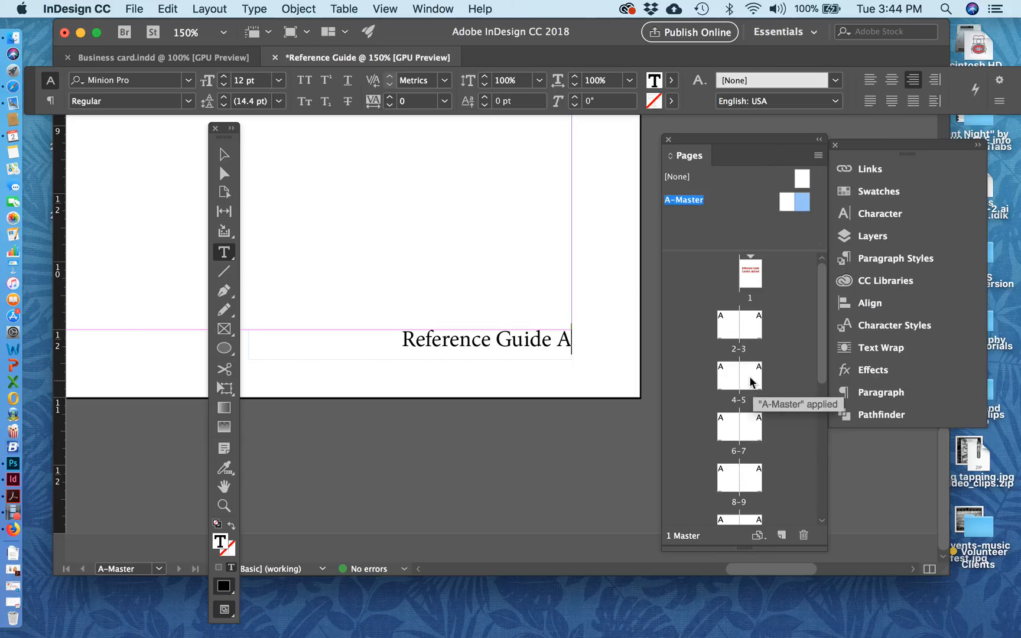
double_click(750, 380)
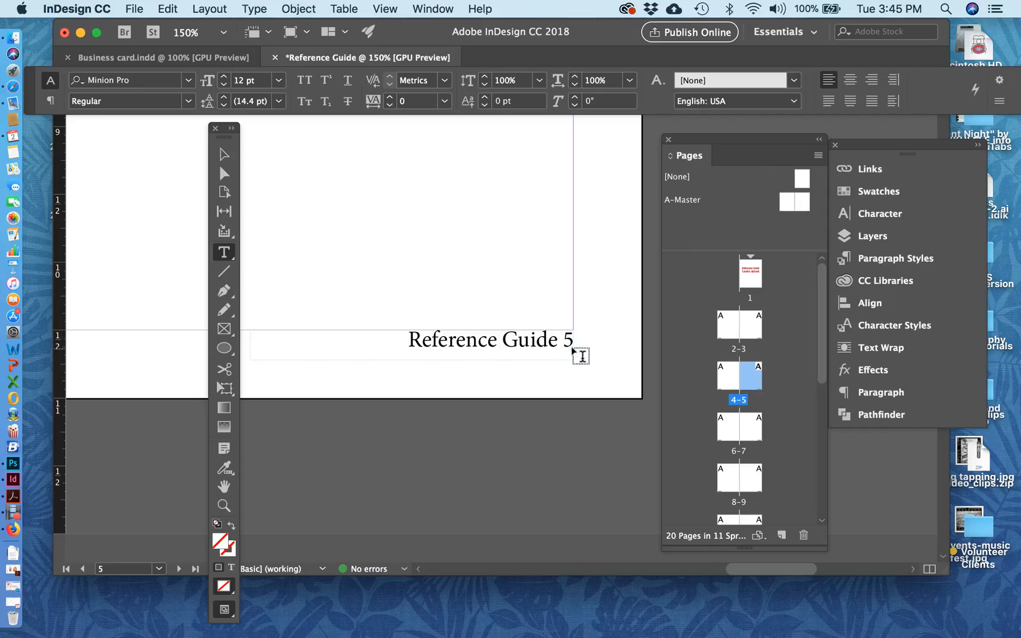
double_click(727, 376)
double_click(749, 376)
- Set the words "Reference Guide" in the left A-Master page's footer to the Bold font style
double_click(786, 201)
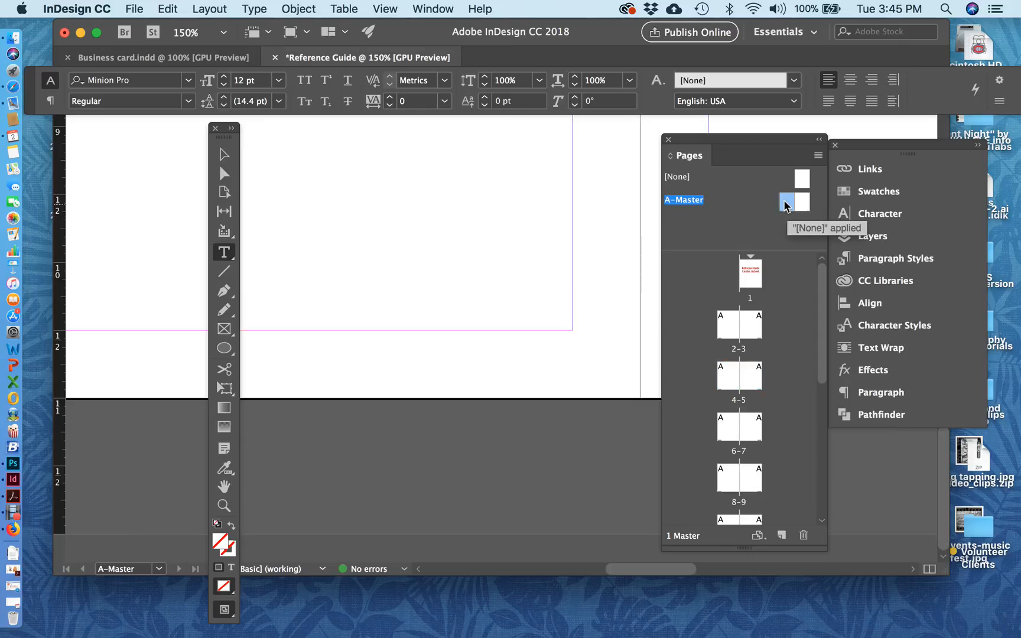
scroll(545, 269, "left", 3)
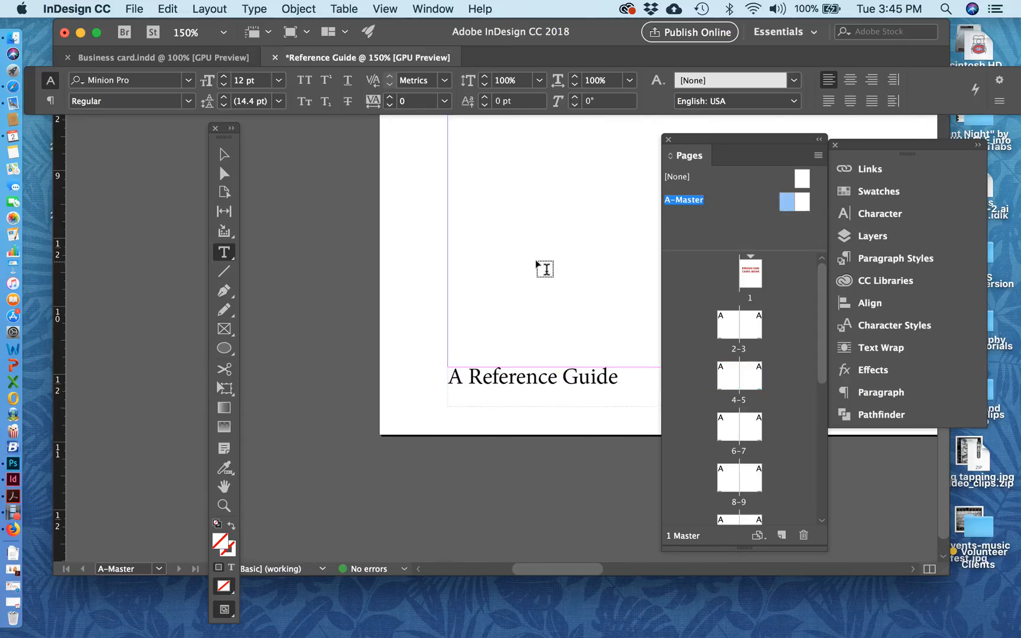
left_click_drag(277, 328, 424, 340)
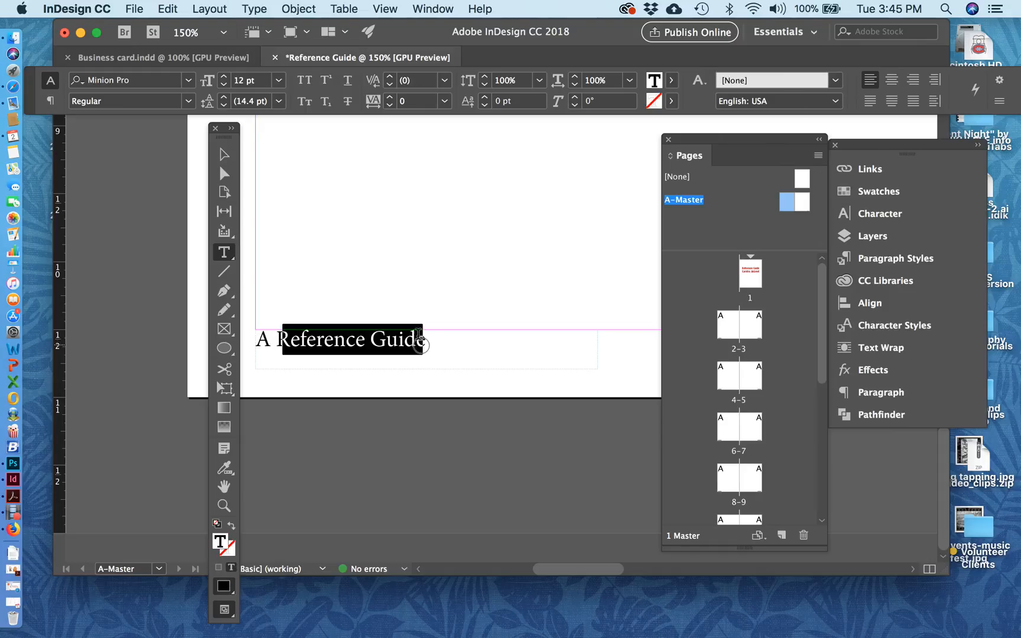
left_click(275, 329)
left_click_drag(275, 329, 429, 331)
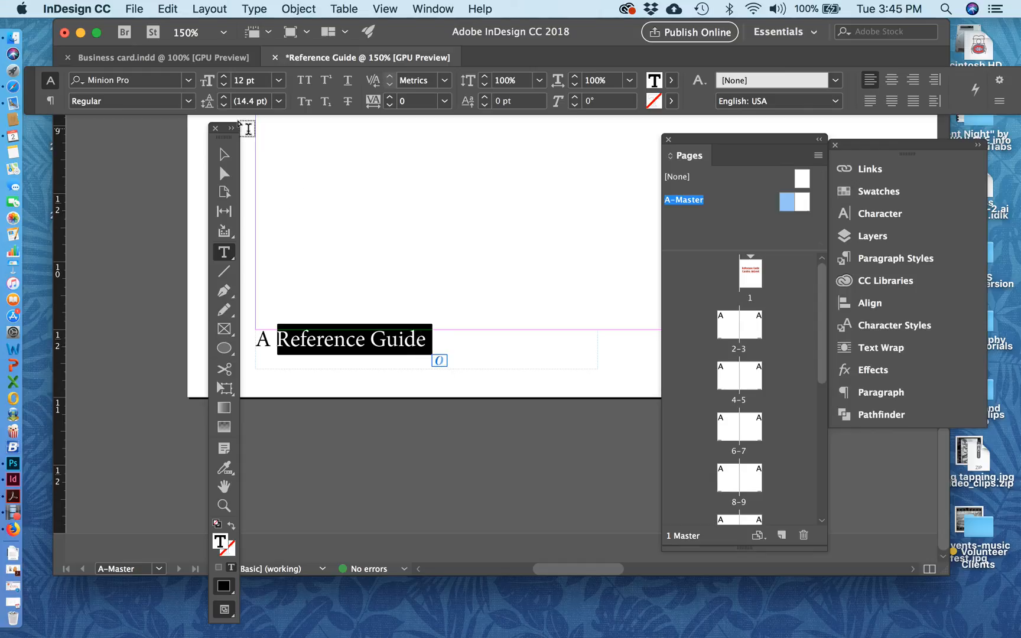
left_click(188, 102)
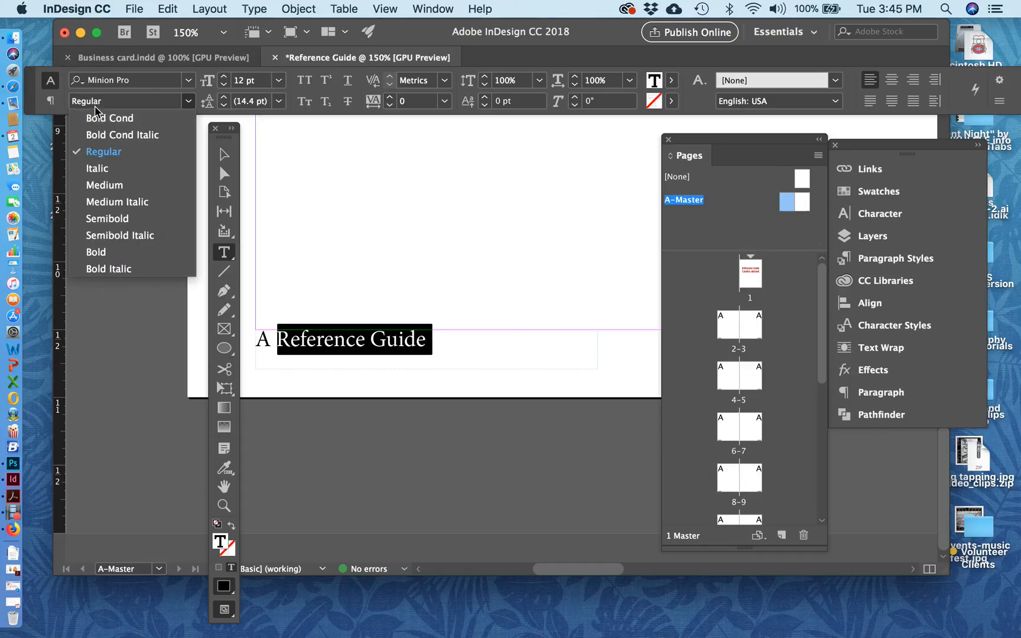
left_click(99, 252)
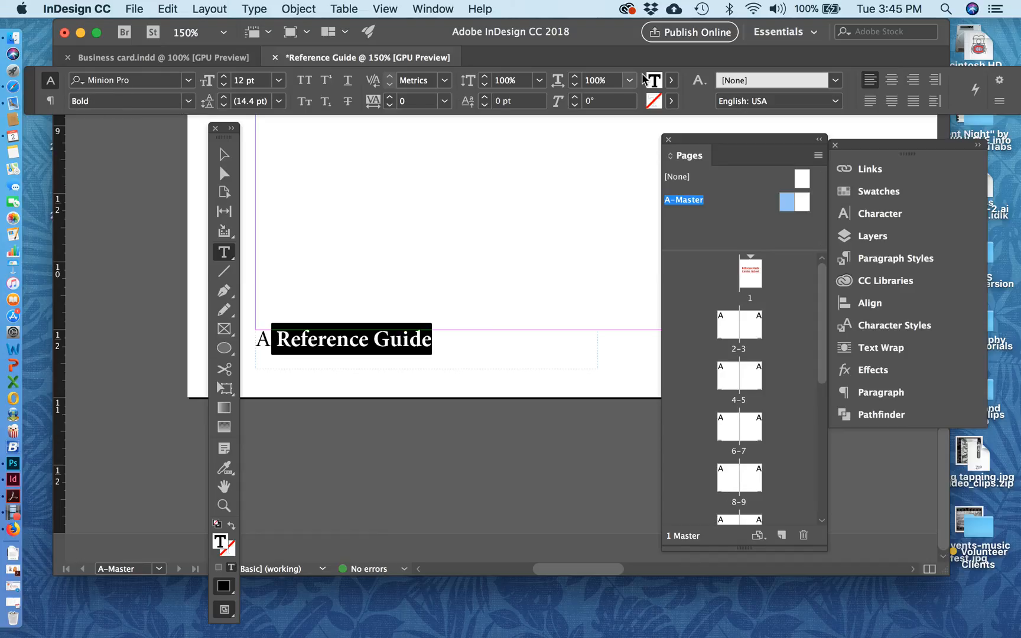
- Fill the left master footer's title with the red C=15 M=100 Y=100 swatch and check the footer on page 6
left_click(672, 82)
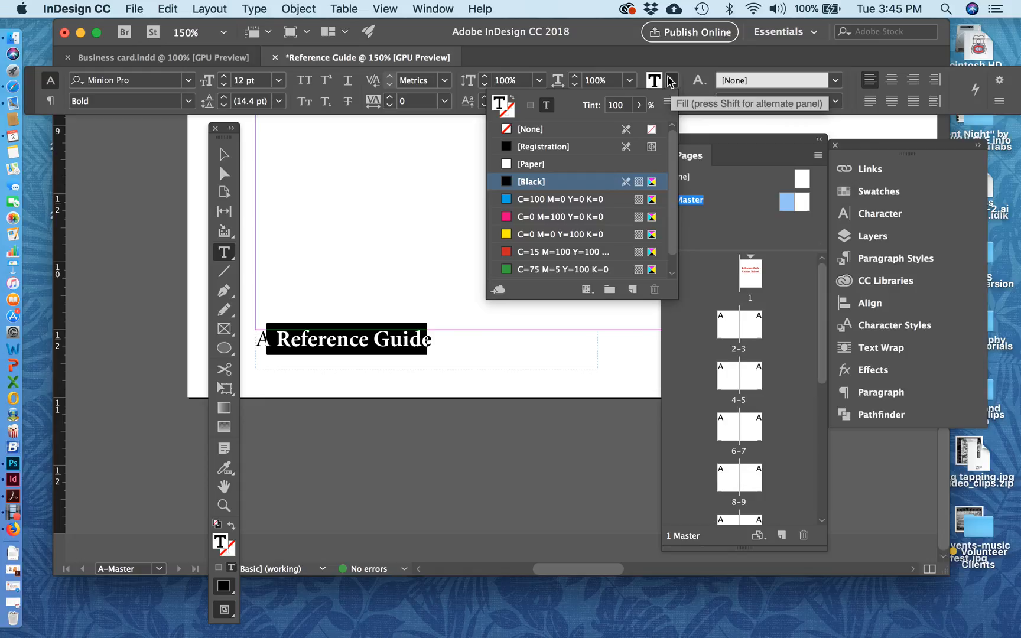
left_click(545, 251)
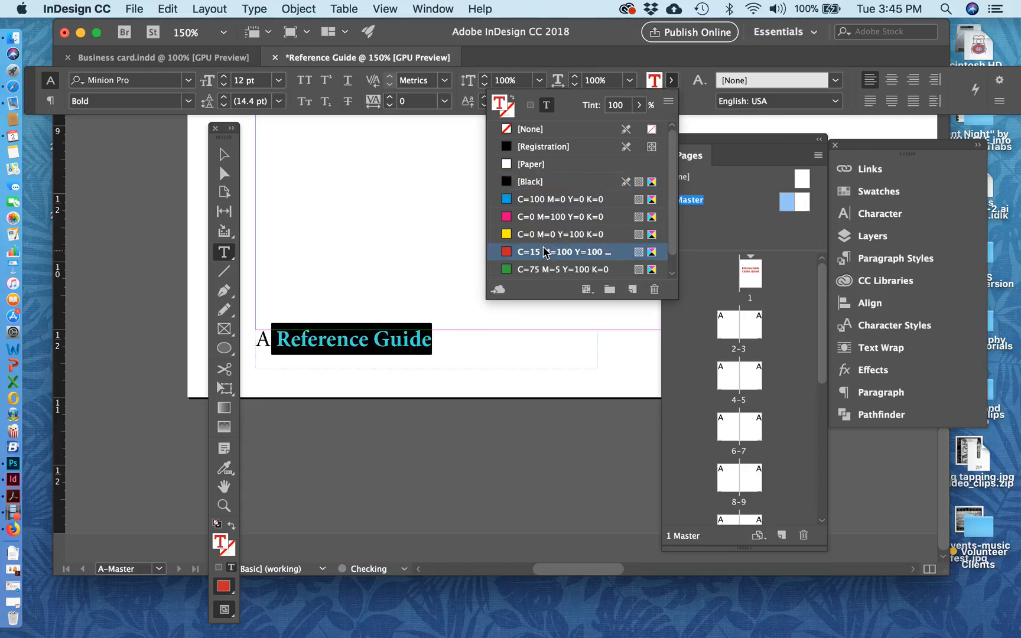
left_click(471, 338)
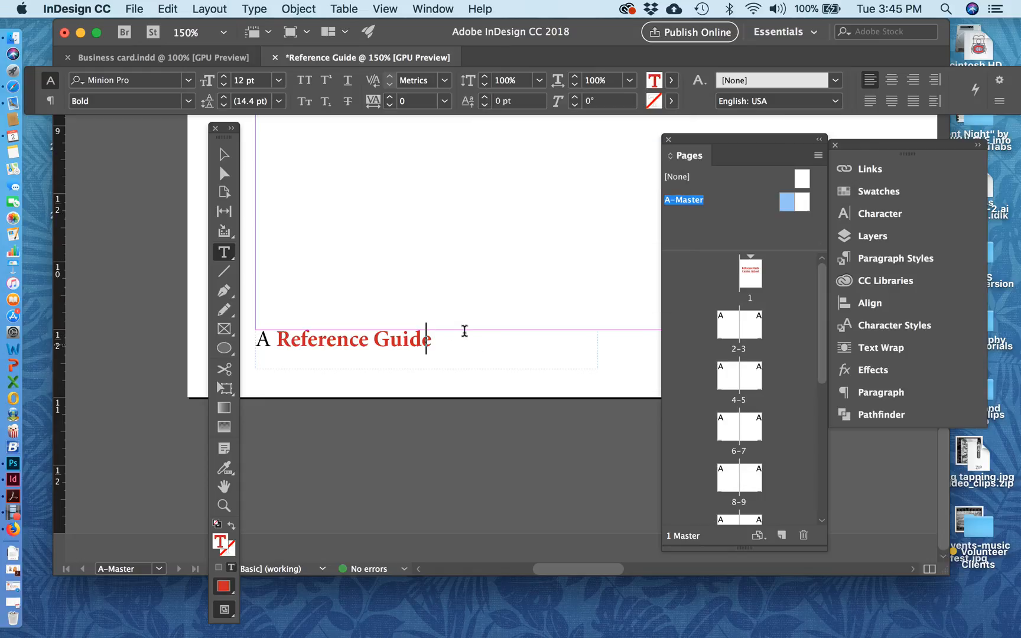
double_click(728, 432)
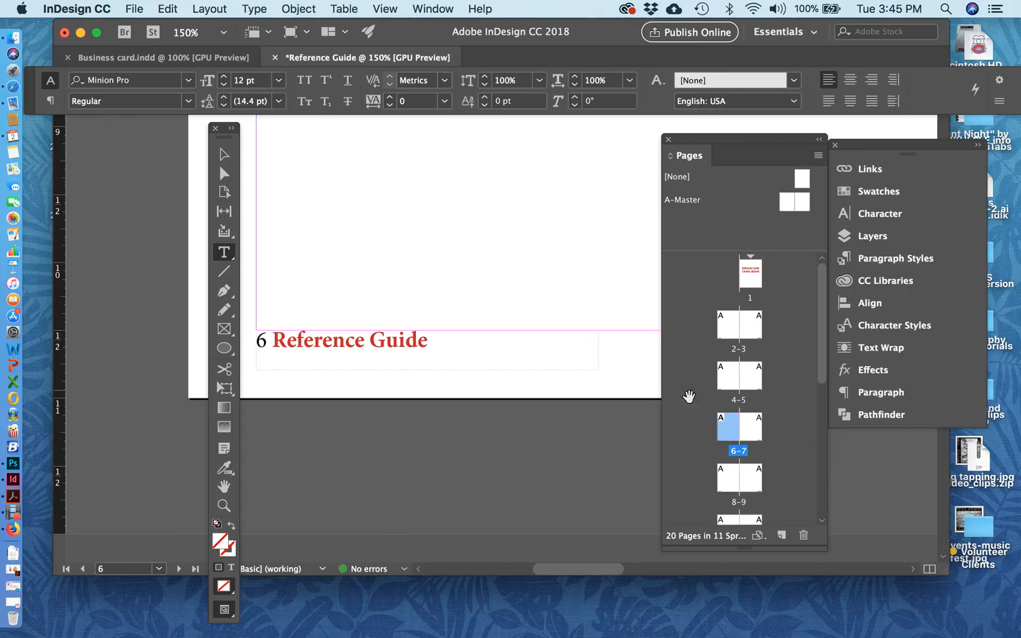
scroll(689, 396, "down", 10)
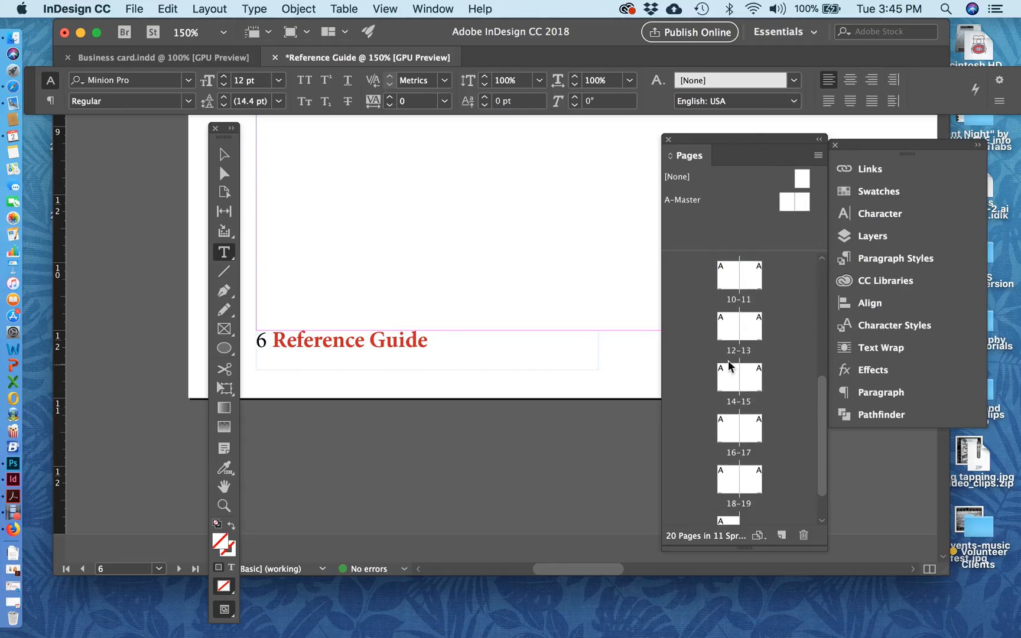
- Set the words "Reference Guide" in the right A-Master page's footer to the Bold font style
left_click(799, 201)
double_click(798, 201)
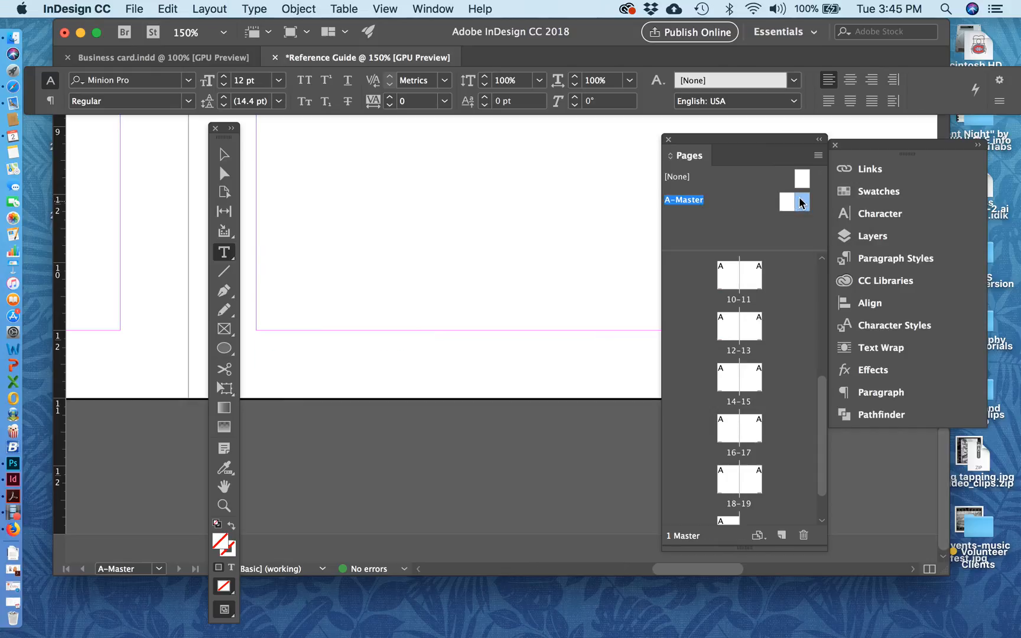
scroll(565, 312, "right", 10)
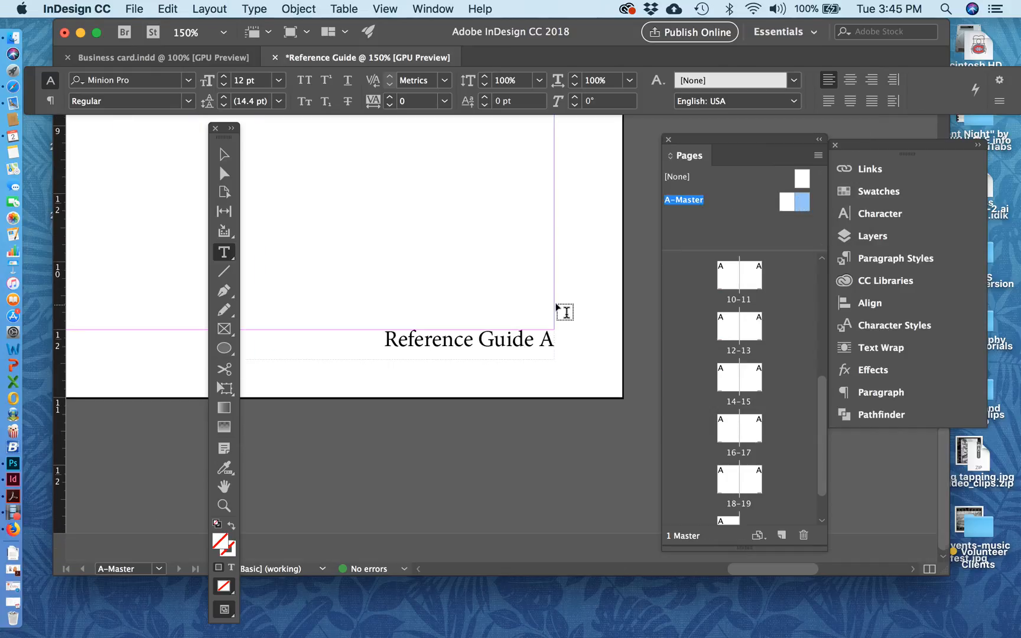
left_click_drag(489, 362, 337, 353)
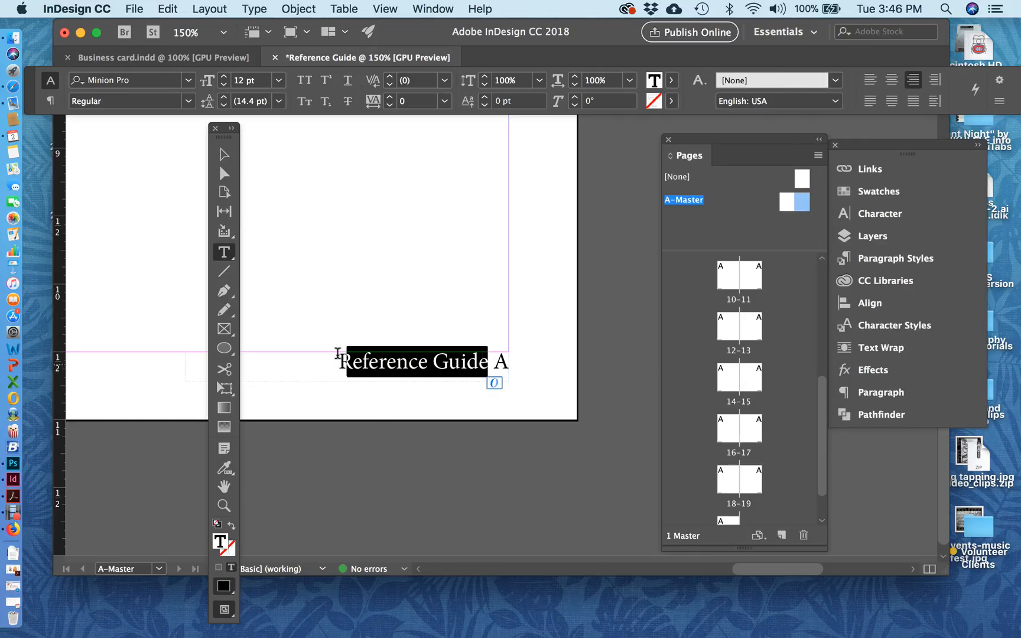
mouse_move(339, 351)
left_mouse_down()
mouse_move(481, 353)
mouse_move(485, 344)
mouse_move(319, 348)
left_mouse_up()
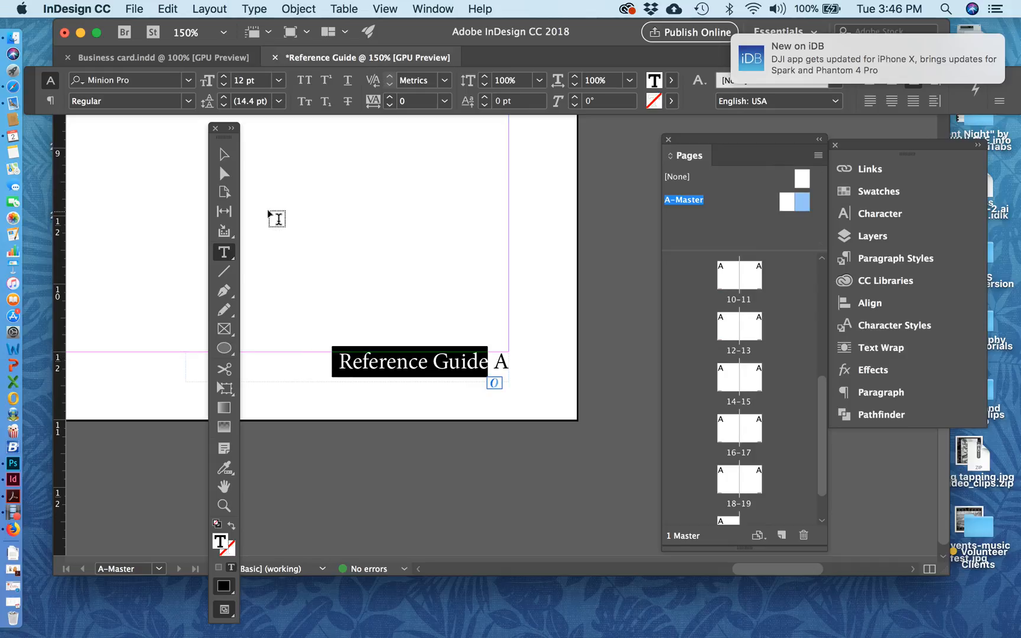
left_click(186, 101)
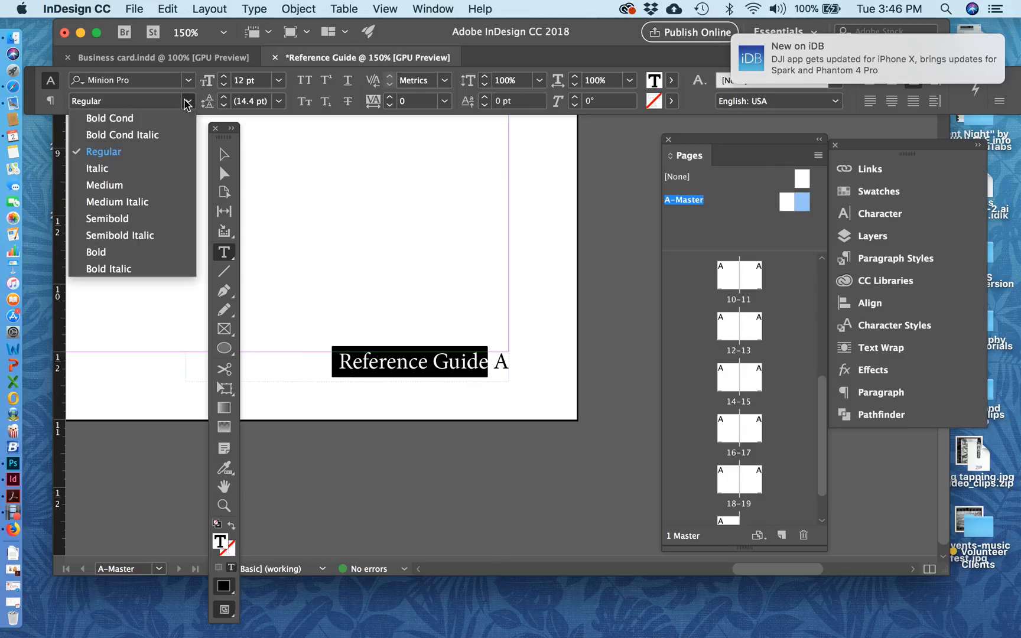
left_click(152, 252)
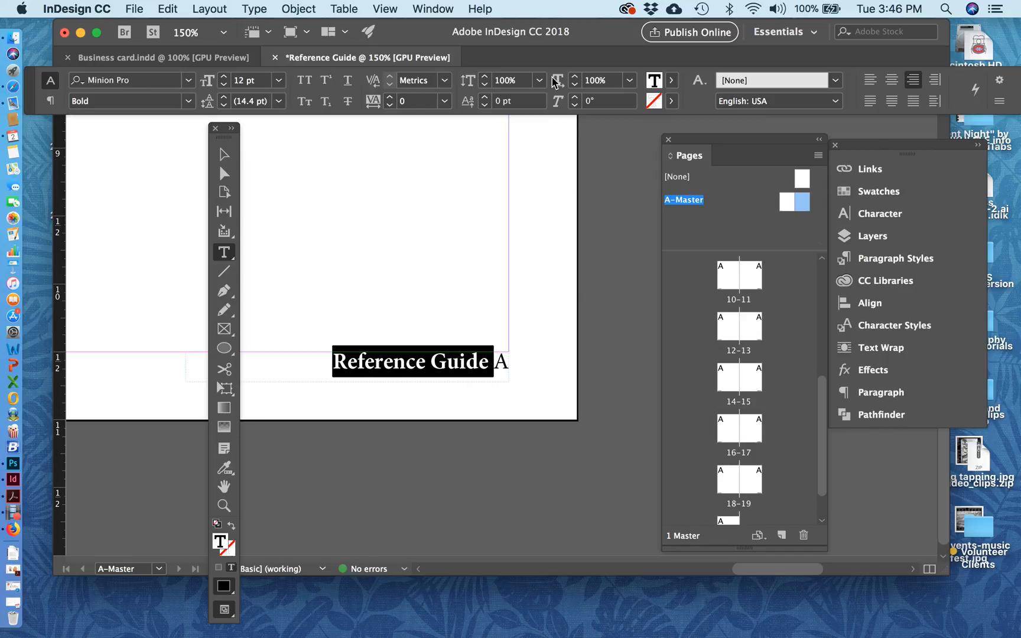
- Fill the right master footer's title with the red C=15 M=100 Y=100 swatch and check the footer on page 17
left_click(671, 80)
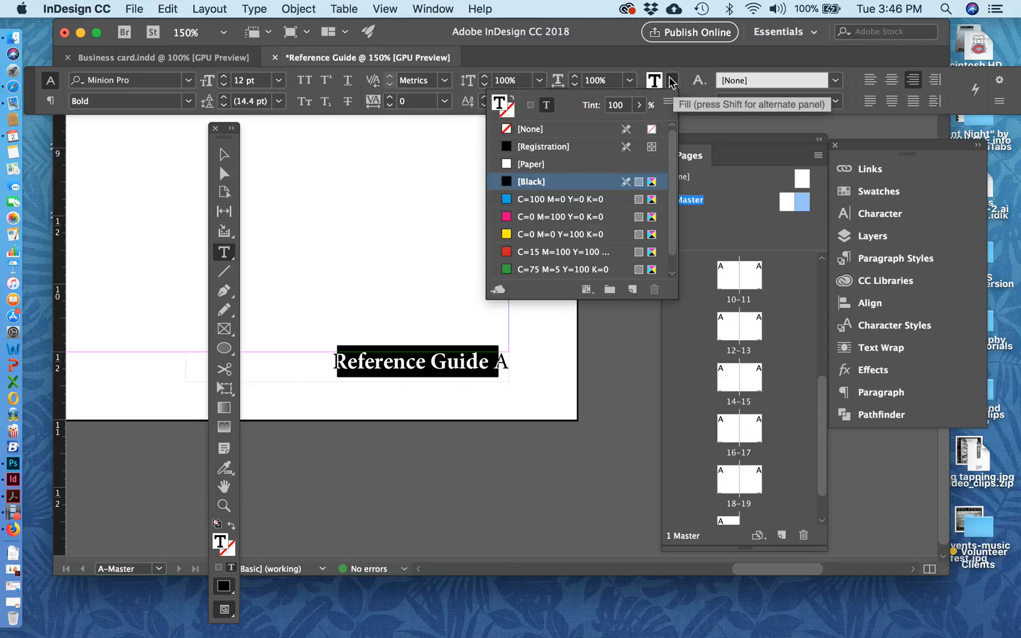
left_click(551, 252)
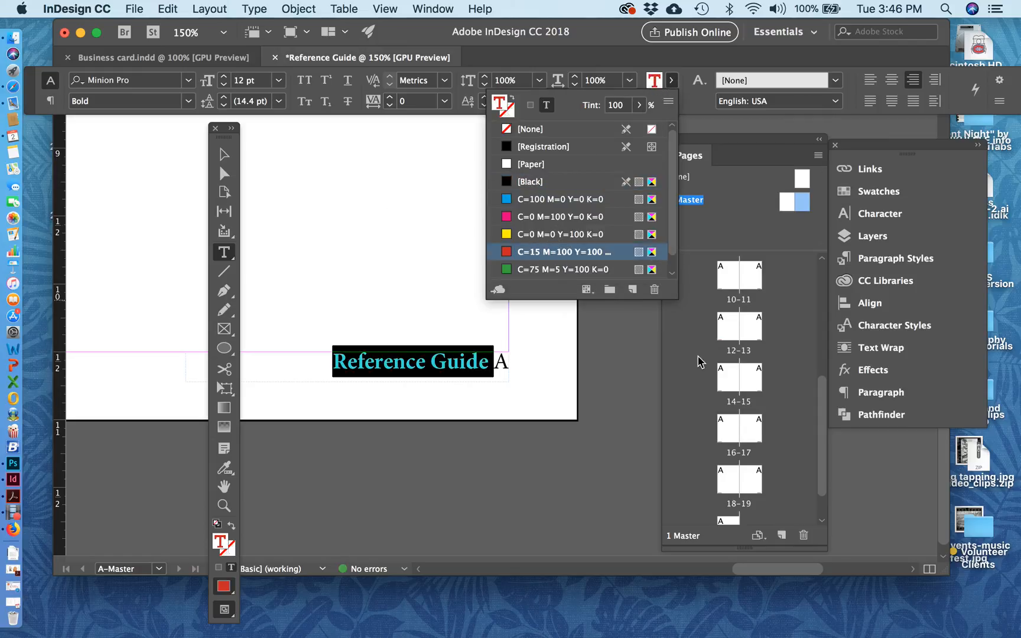
left_click(748, 437)
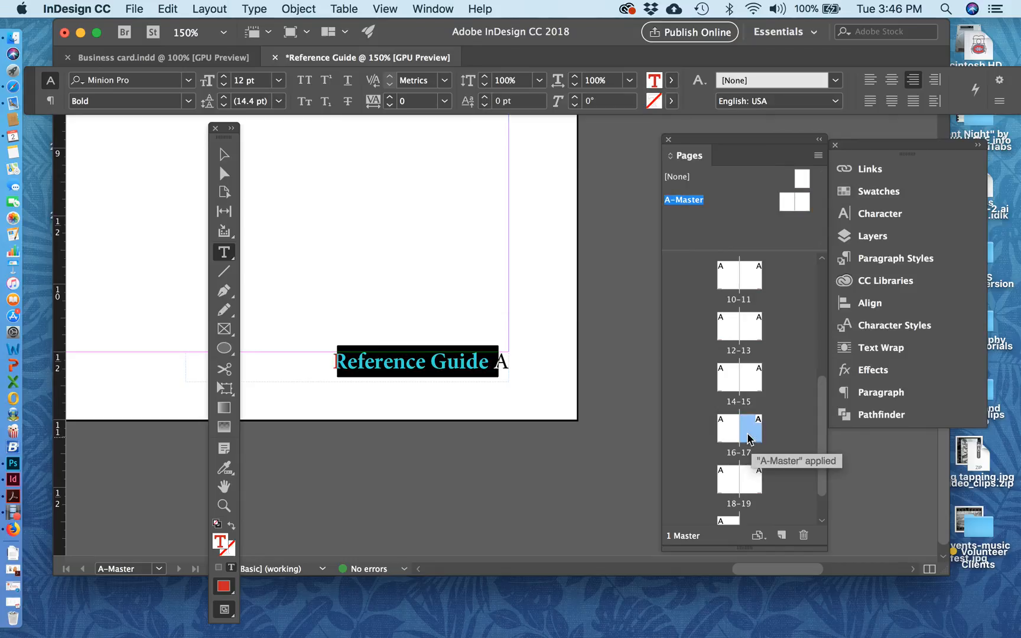
double_click(749, 437)
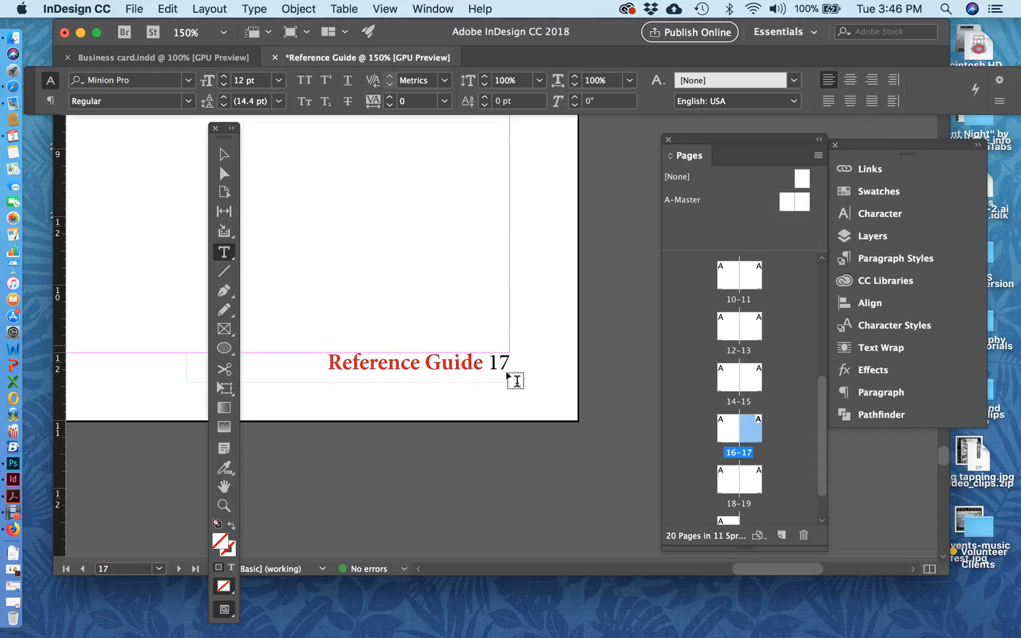
left_click(683, 270)
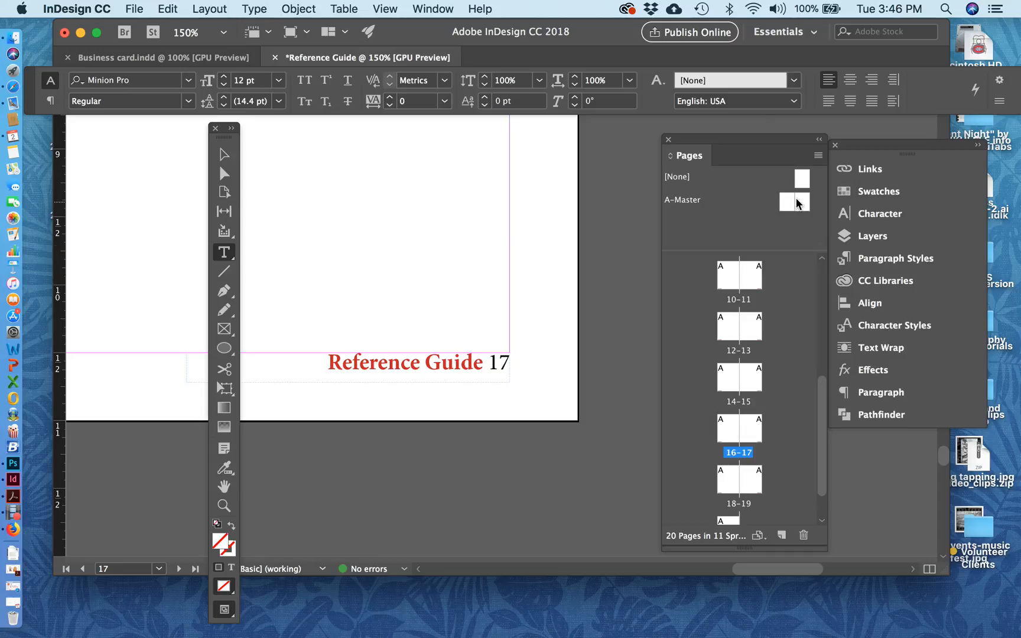